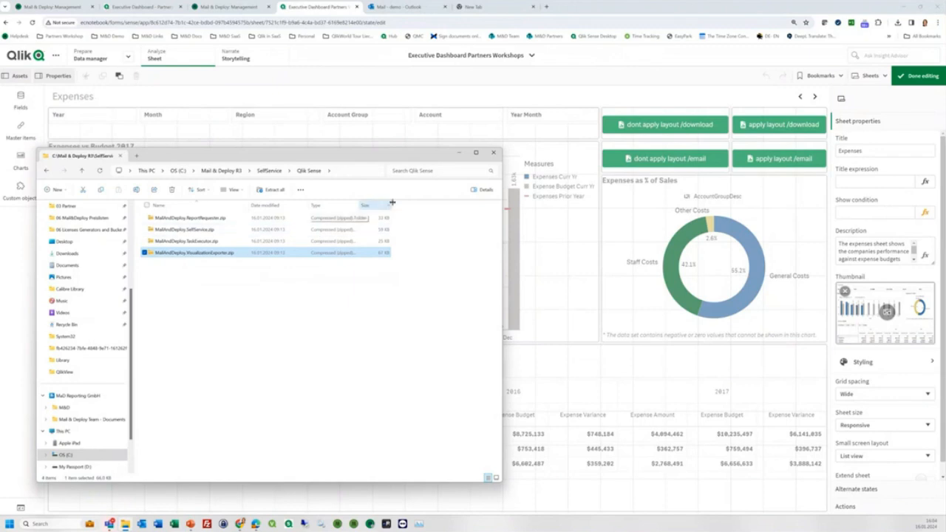
- Minimize the file window, switch to the Qlik Management Console and open its list of extensions
left_click(460, 153)
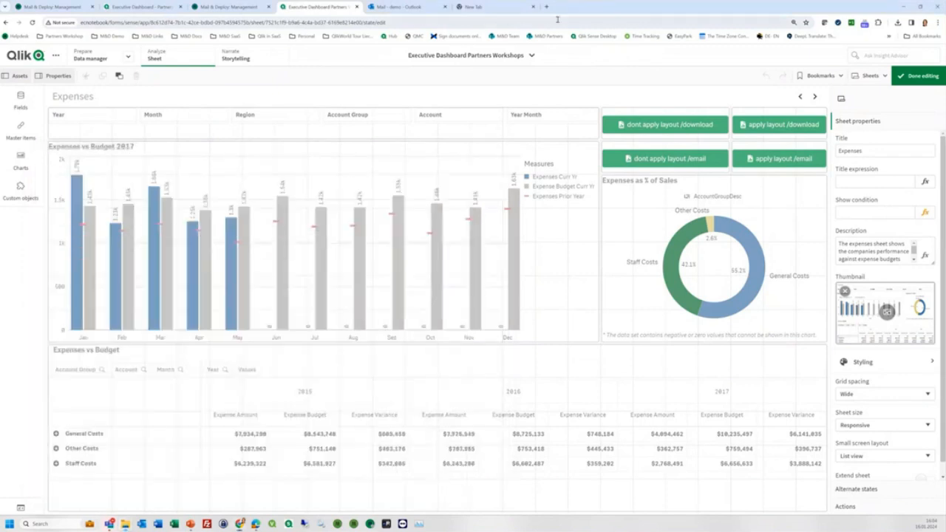
left_click(497, 6)
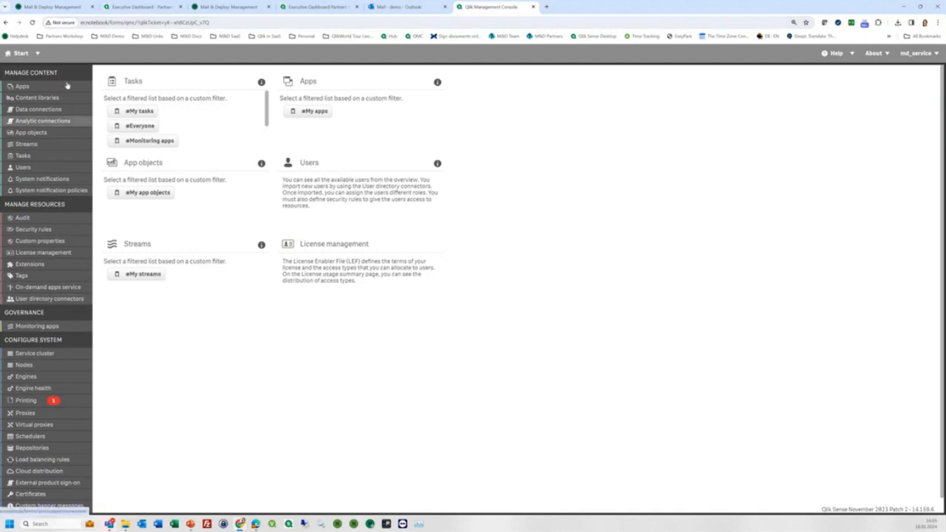
left_click(19, 266)
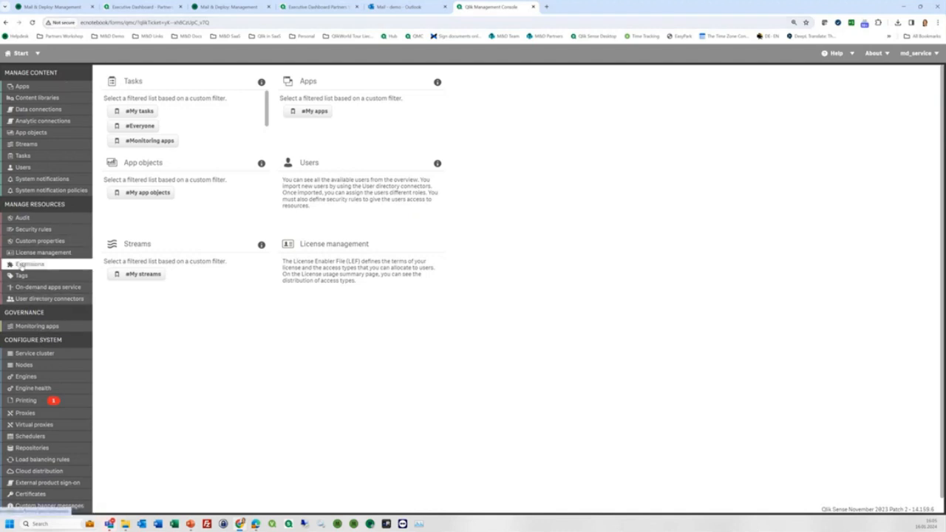
- Try to import MailAndDeploy.VisualizationExporter.zip from the Mail & Deploy R3 folder's SelfService > Qlik Sense subfolder as an extension, and cancel the import
left_click(136, 504)
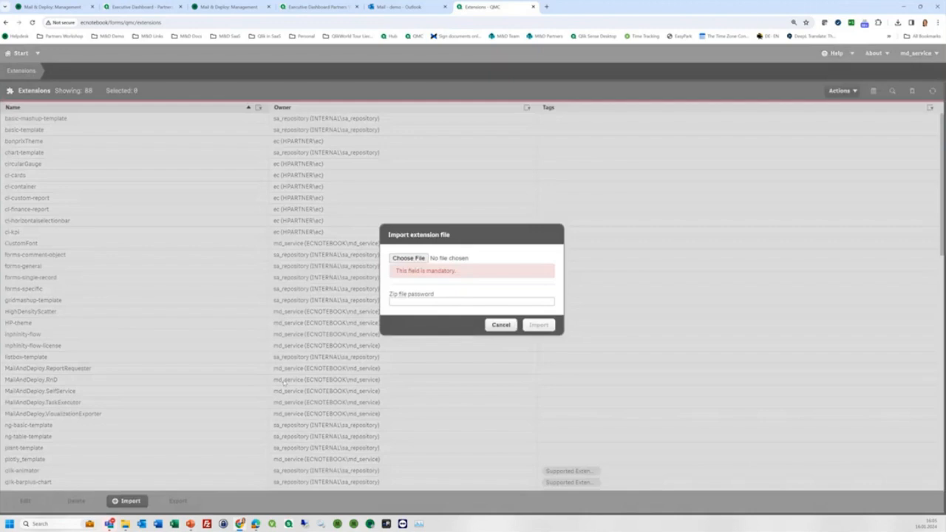
left_click(409, 258)
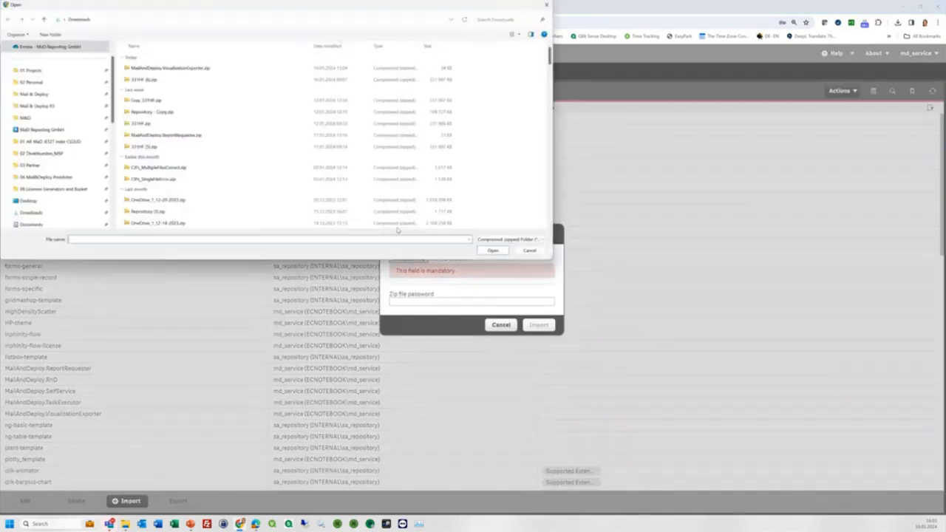
left_click(37, 106)
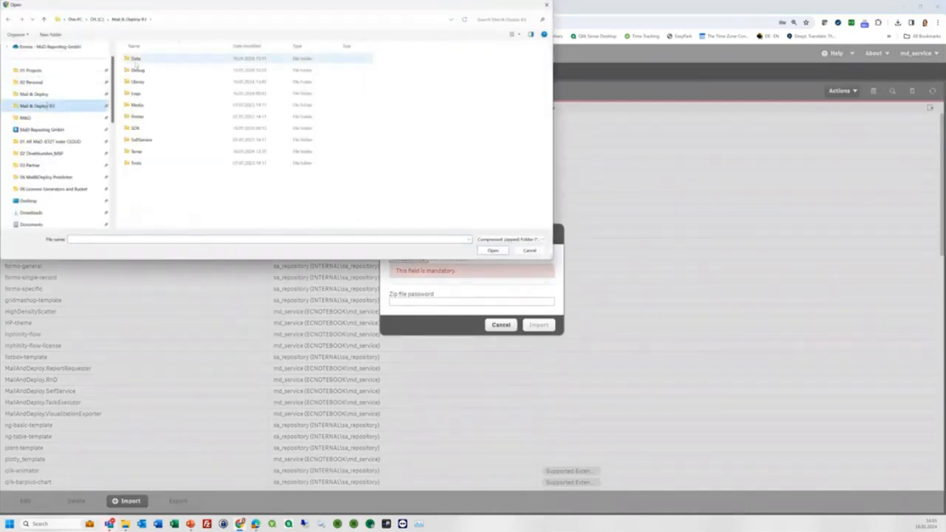
double_click(155, 139)
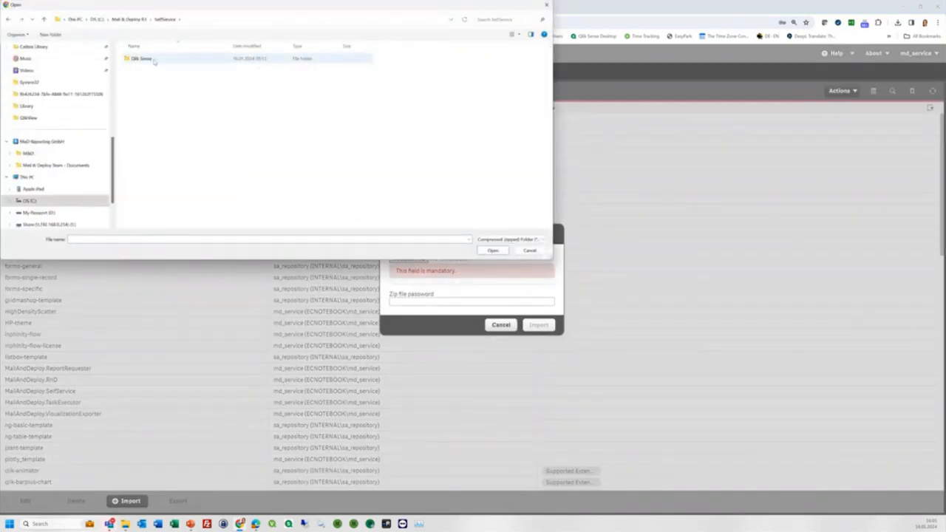
double_click(153, 59)
left_click(158, 94)
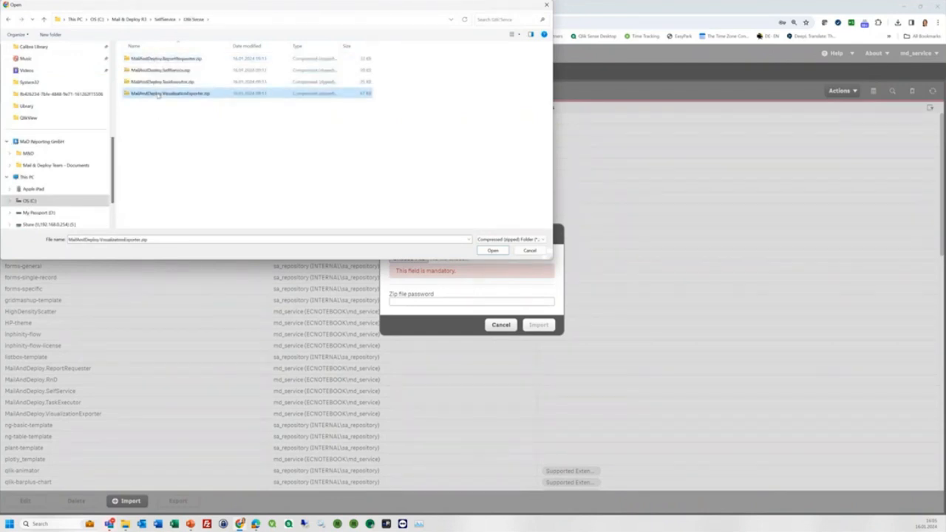
left_click(492, 251)
left_click(501, 319)
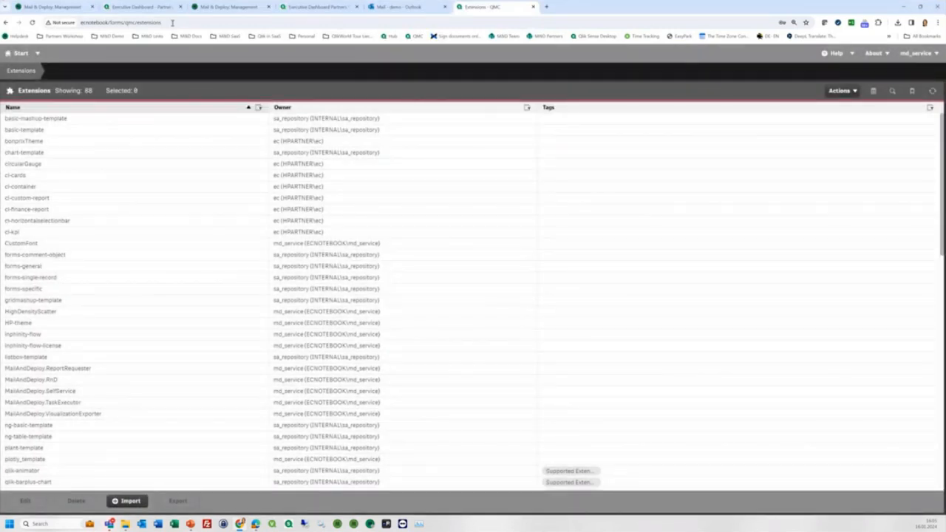
- On the Qlik Sense Expenses sheet, shrink the Expenses as % of Sales chart and place the Mail & Deploy Visualization Exporter above it
left_click(318, 6)
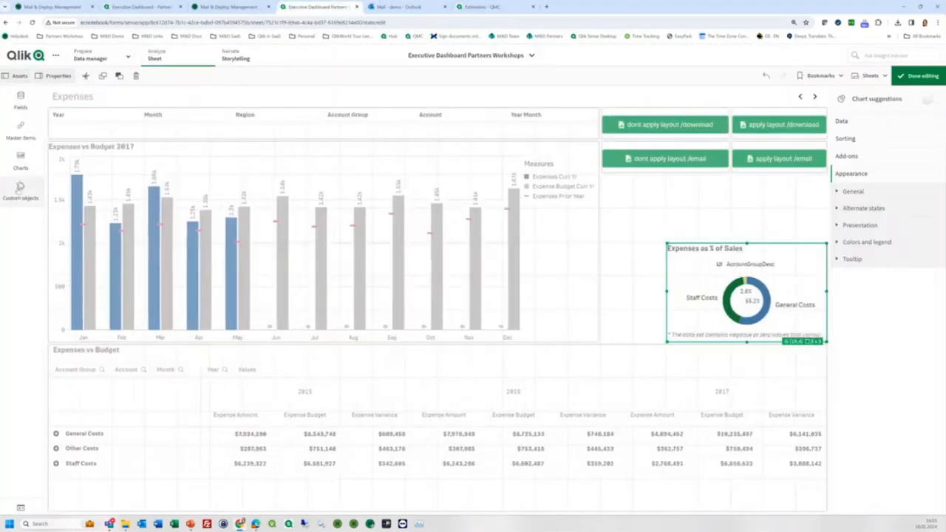
left_click(20, 187)
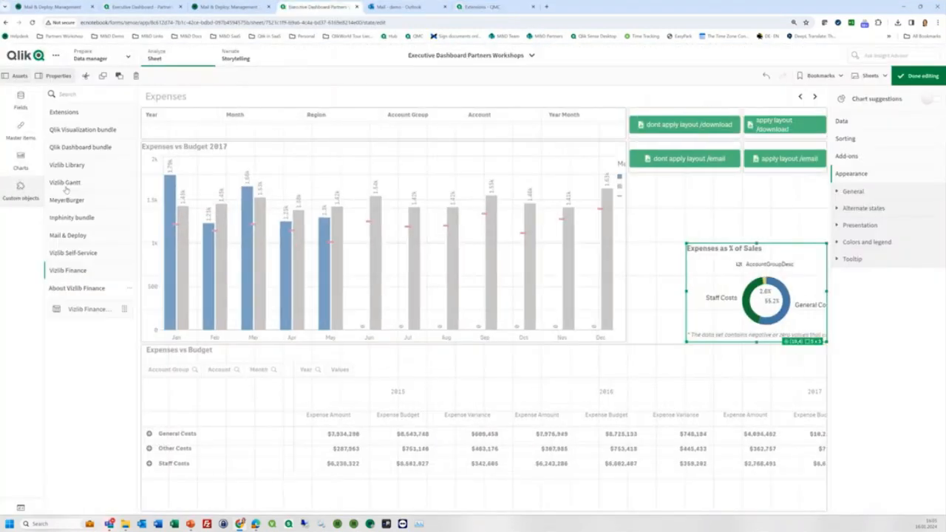
left_click(67, 237)
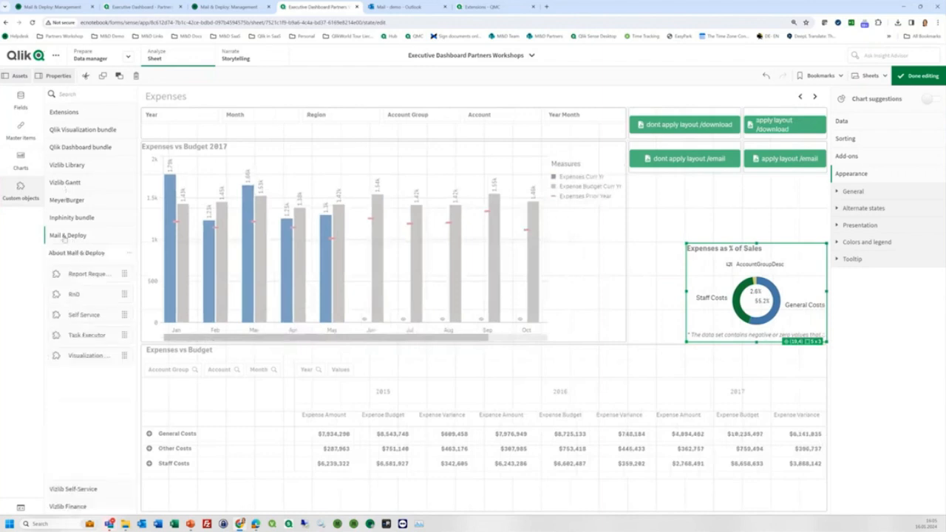
left_click_drag(87, 357, 685, 209)
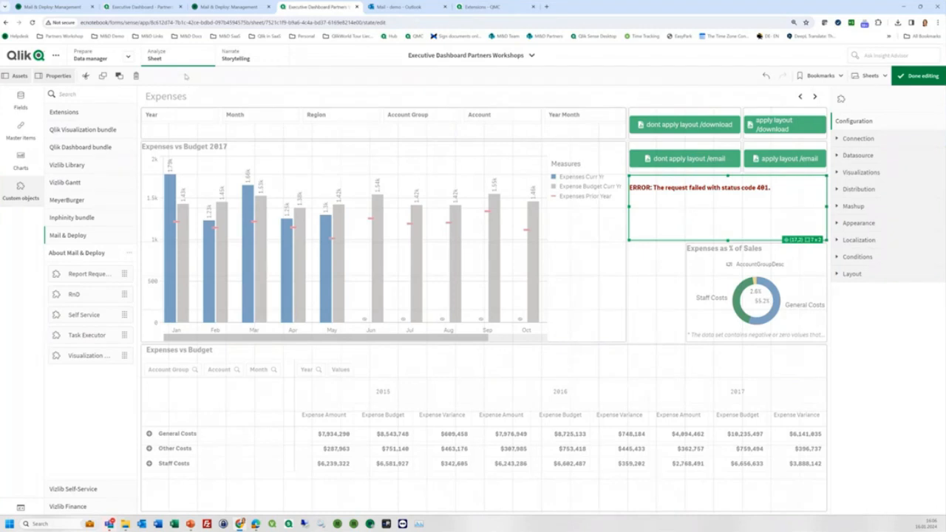
- In Mail & Deploy Management, examine the type and settings of the Executive Dashboard - Partners Workshop datasource
left_click(227, 7)
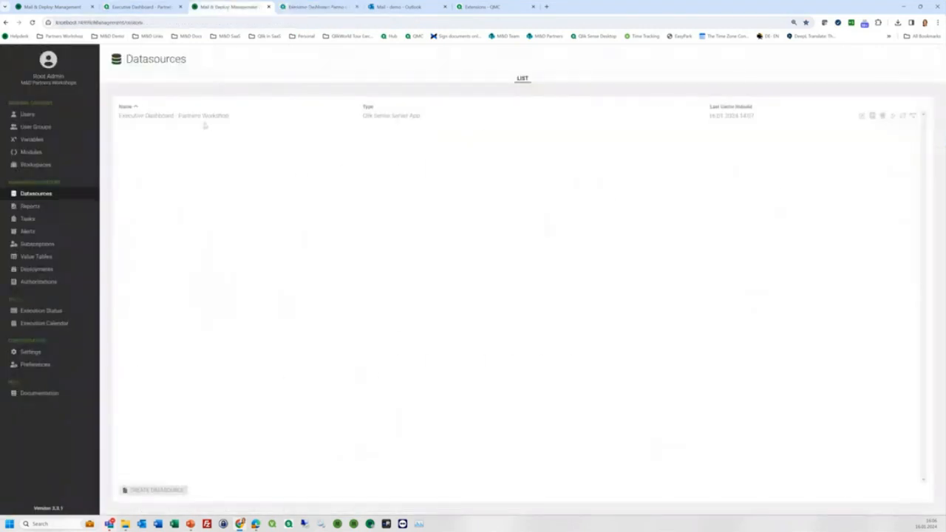
left_click_drag(364, 117, 422, 117)
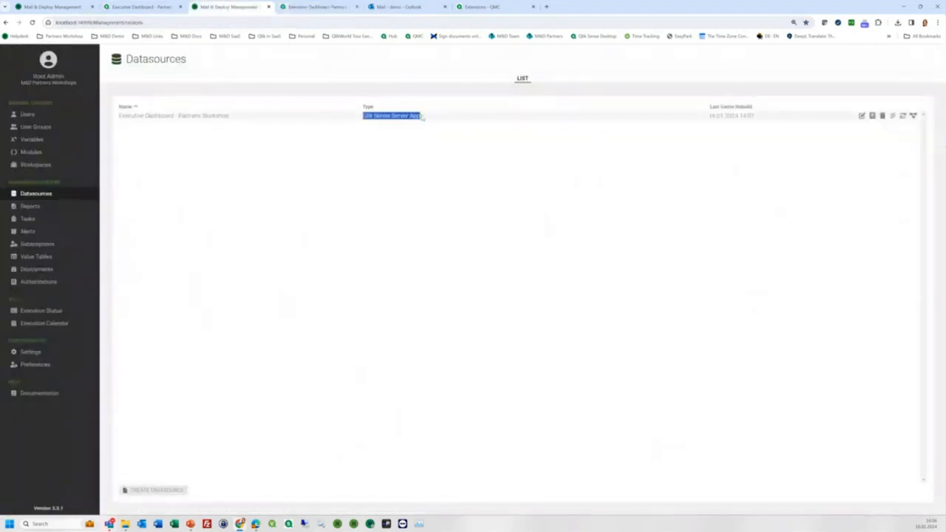
left_click(862, 116)
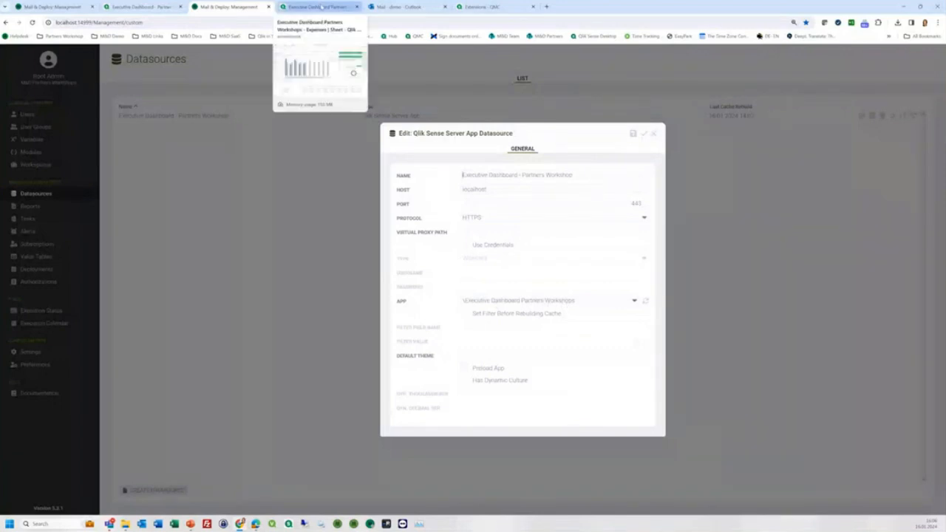
left_click(655, 134)
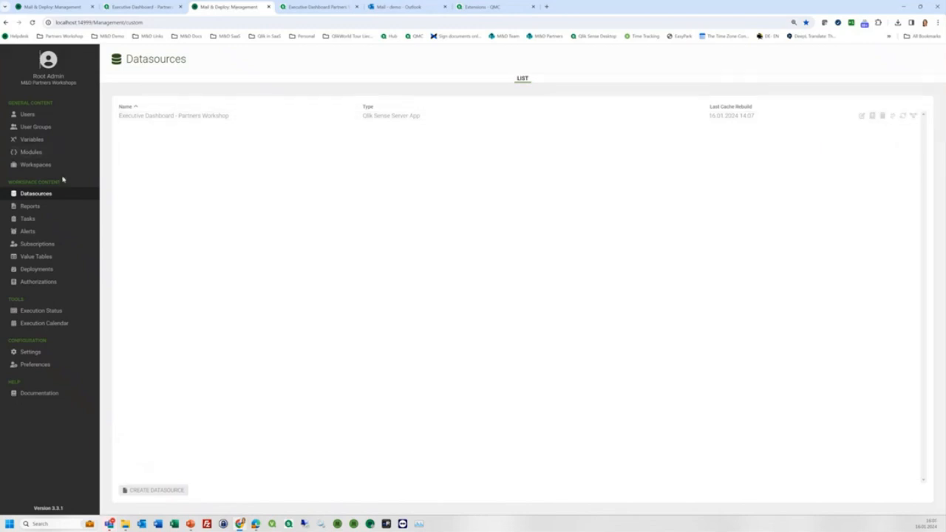
- Open the API User's details in the user list and examine its type and credentials, including the access key
left_click(27, 115)
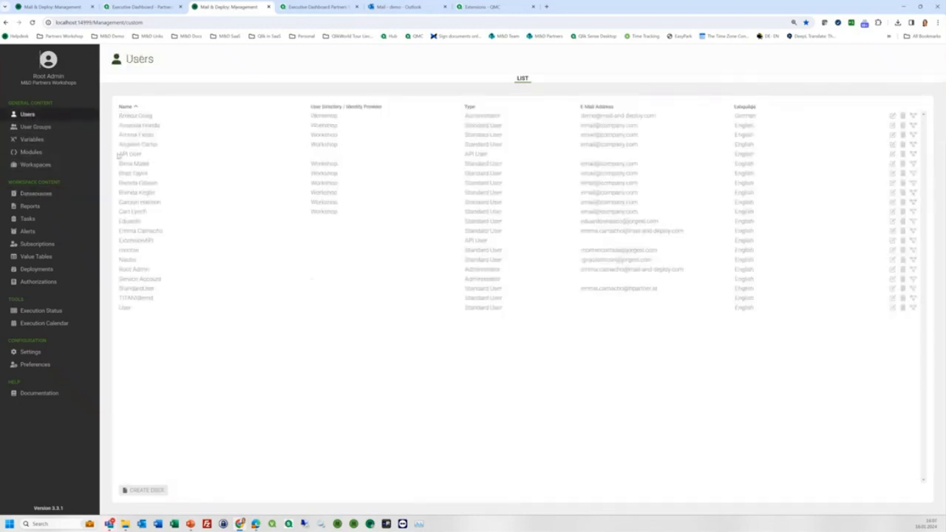
left_click_drag(119, 154, 142, 153)
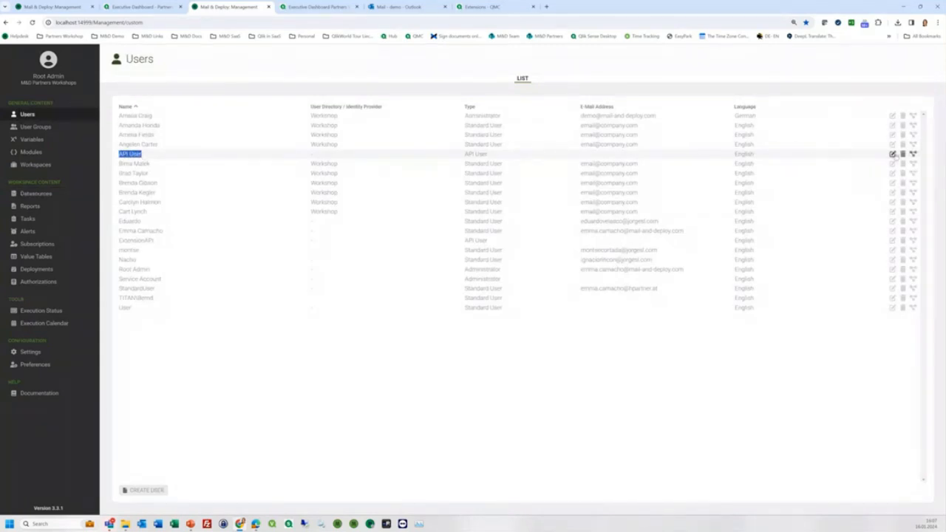
left_click(893, 154)
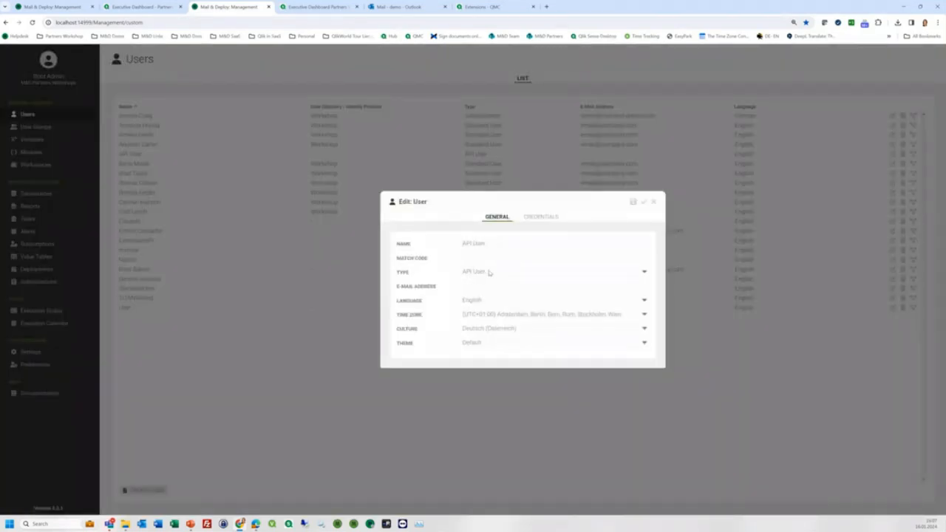
left_click(534, 218)
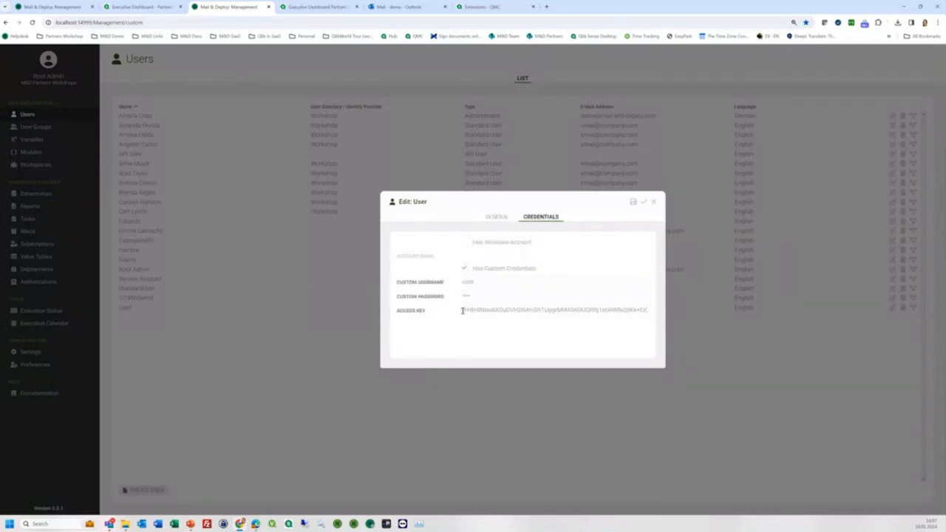
key("ctrl+Tab")
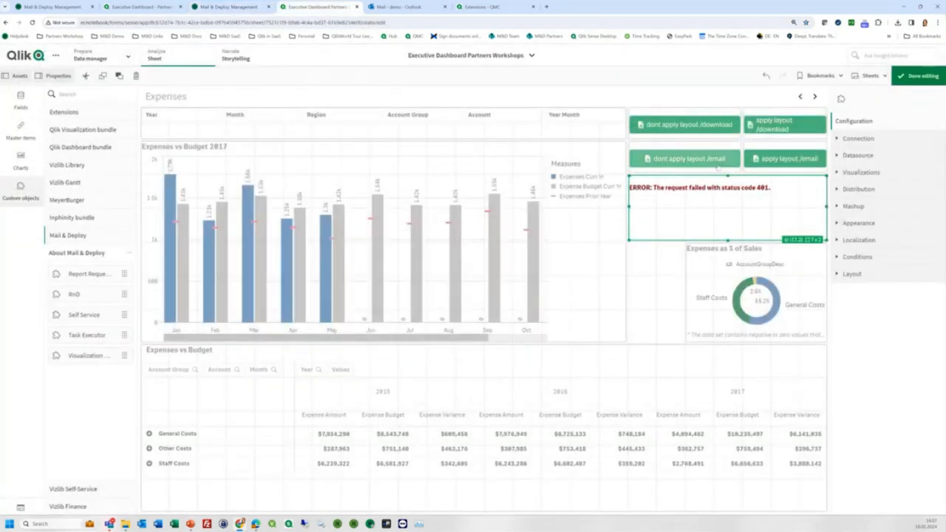
left_click(847, 140)
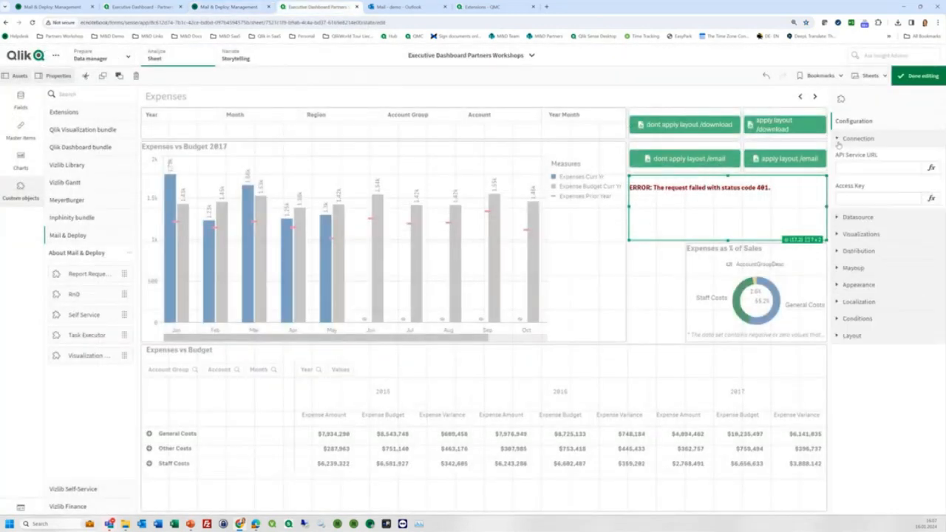
left_click(854, 166)
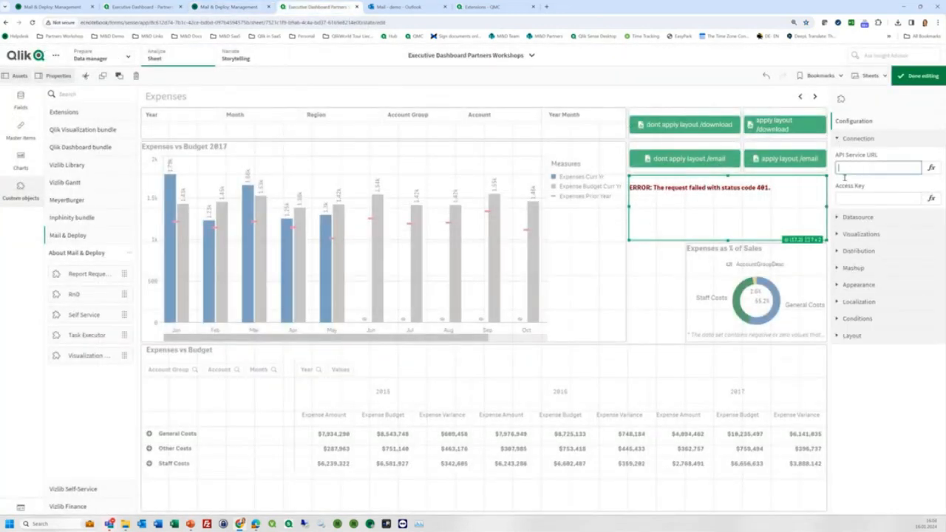
left_click(211, 5)
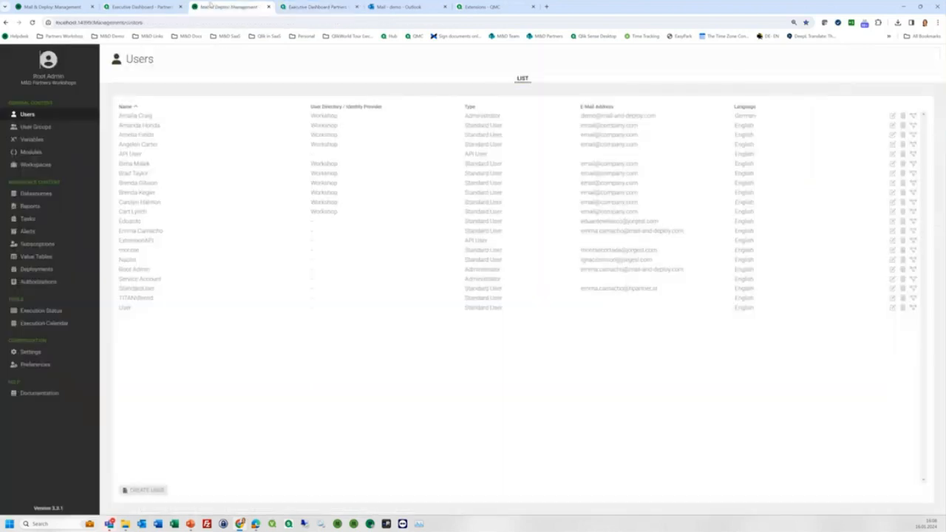
left_click_drag(94, 22, 46, 23)
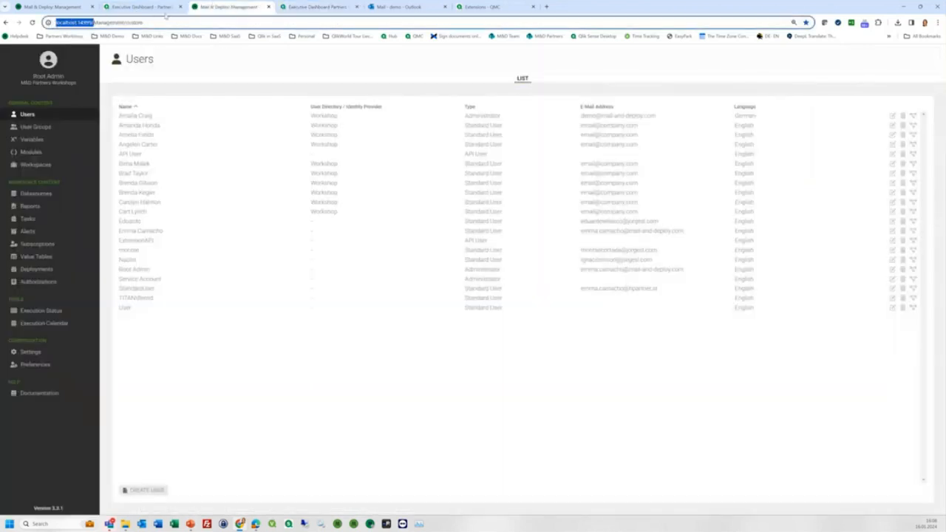
left_click(300, 7)
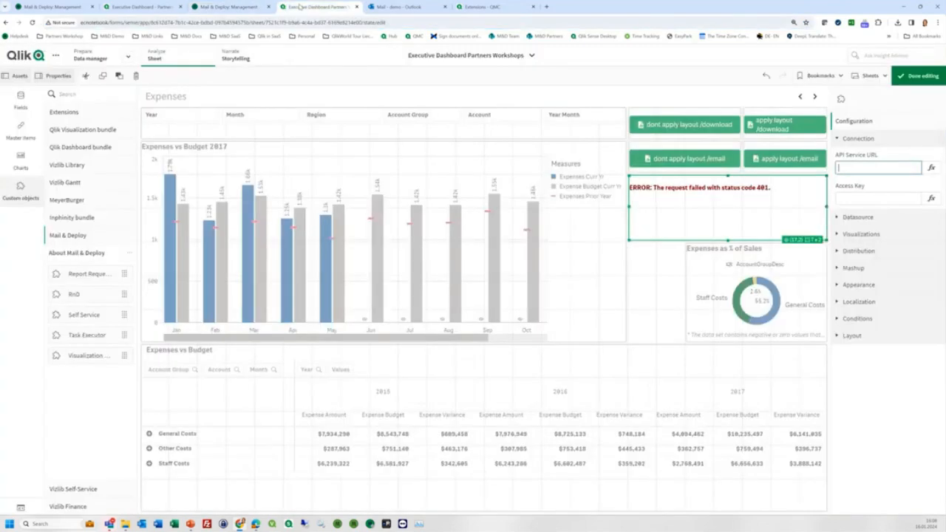
type("http://localhost:14998/")
left_click_drag(838, 167, 851, 168)
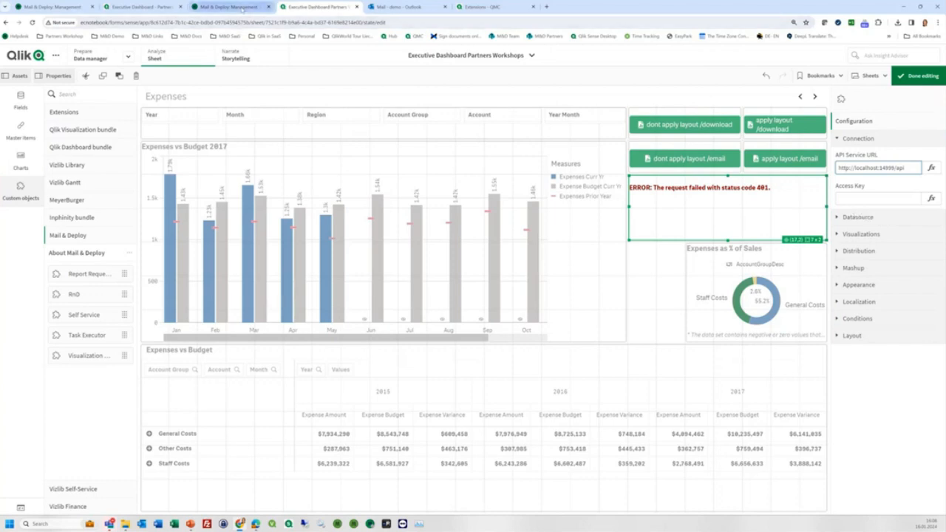
left_click(240, 8)
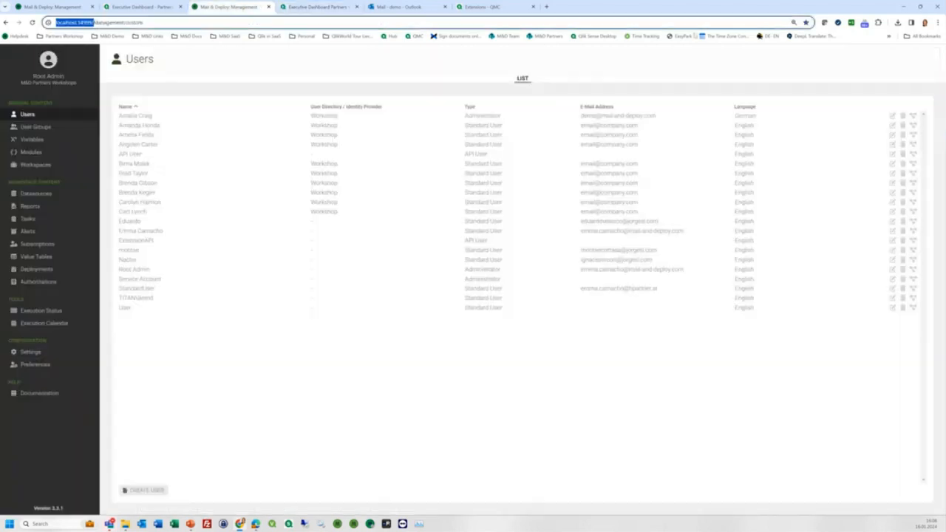
left_click(73, 24)
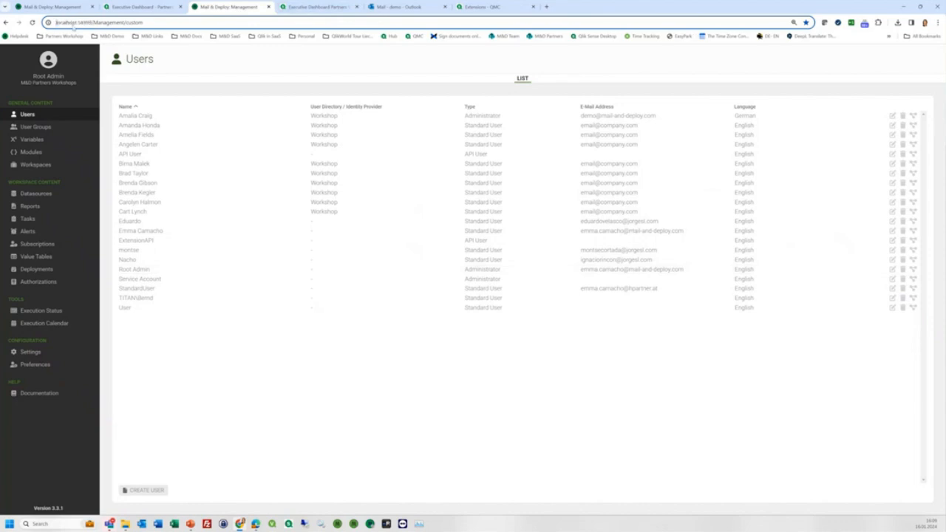
type("https:((")
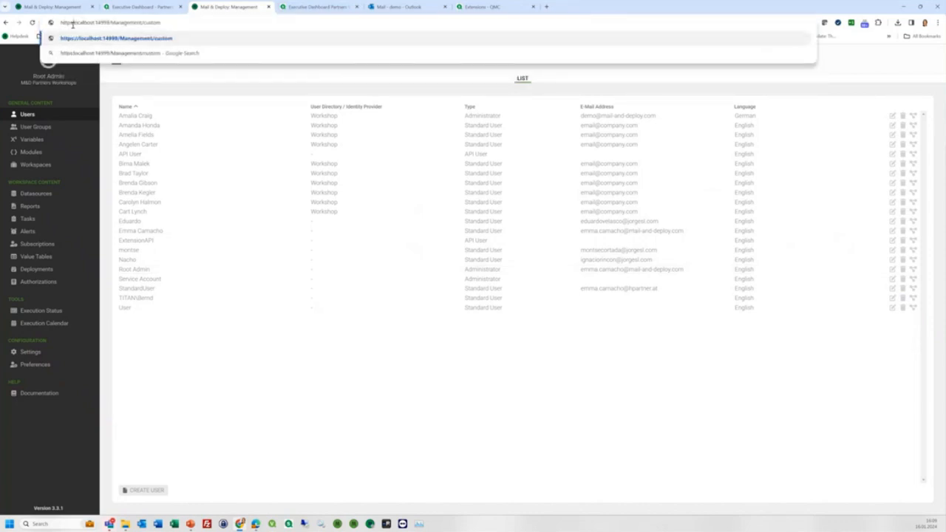
key("BackSpace")
key("BackSpace")
key("BackSpace")
key("BackSpace")
key("BackSpace")
key("BackSpace")
key("BackSpace")
key("BackSpace")
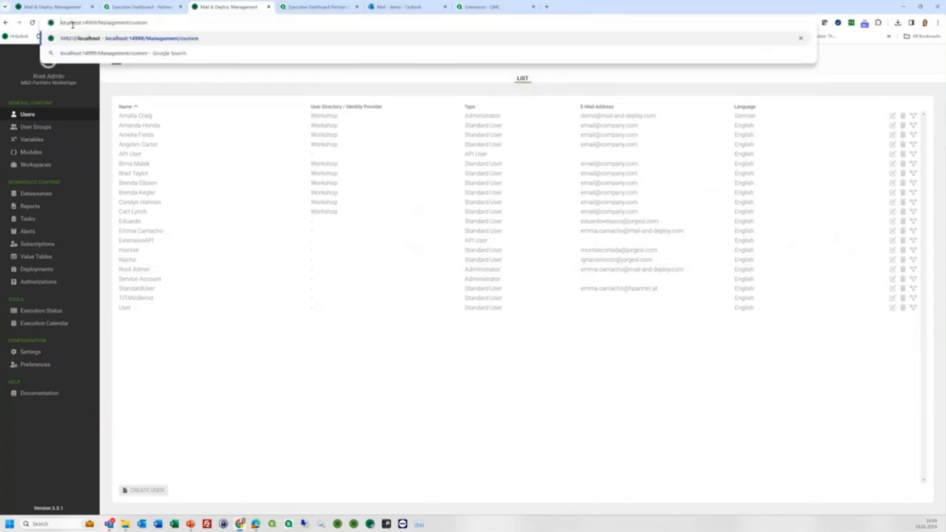
- Check the protocol in the Qlik Sense sheet's full address by copying it into the Windows search
left_click(318, 7)
left_click(125, 23)
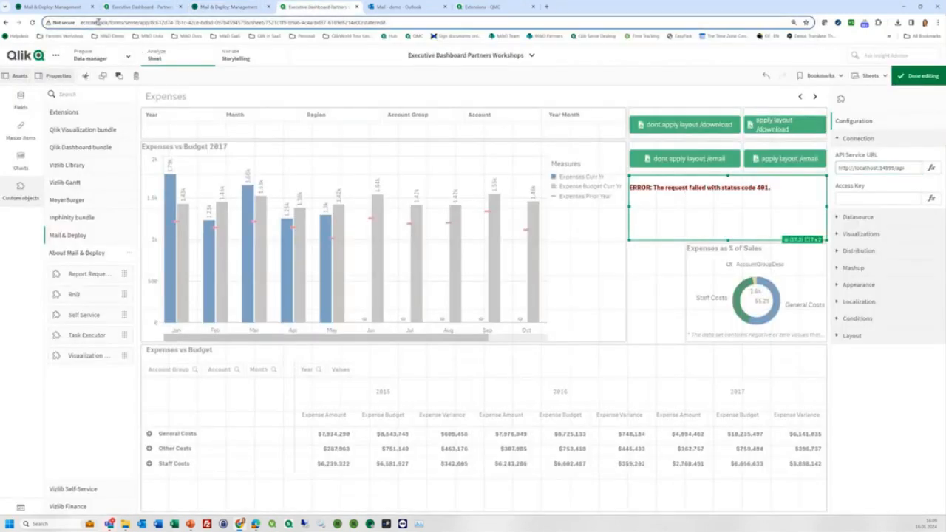
left_click(36, 525)
type("http://ecnotebook/forms/sense/app/8c612d74-7b1c-42ce-bdbd-097b4594575b/sheet/7521c1f9-b9a6-4c4a-bd37-6169e8214e00/state/edit")
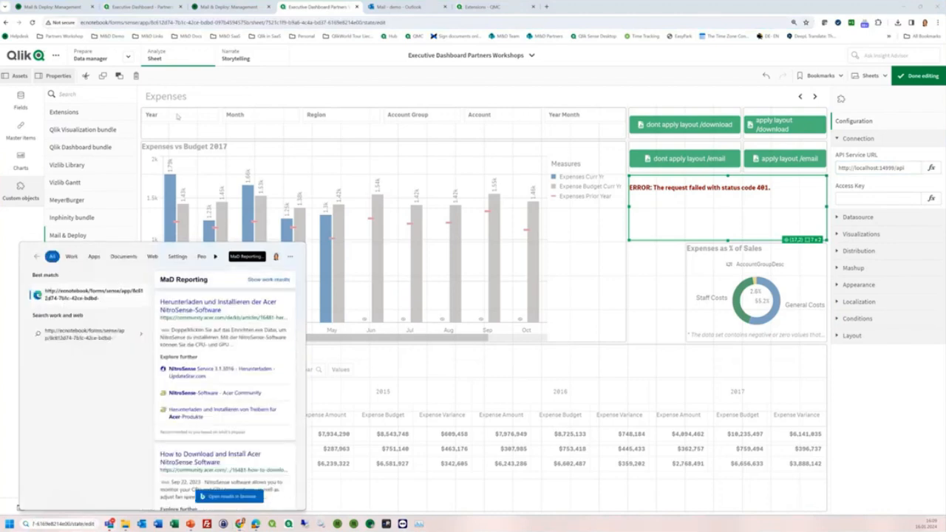
left_click(259, 84)
- Copy the API User's access key from its credentials in Mail & Deploy Management into the Visualization Exporter's Access Key field in Qlik Sense
left_click(868, 200)
left_click(237, 8)
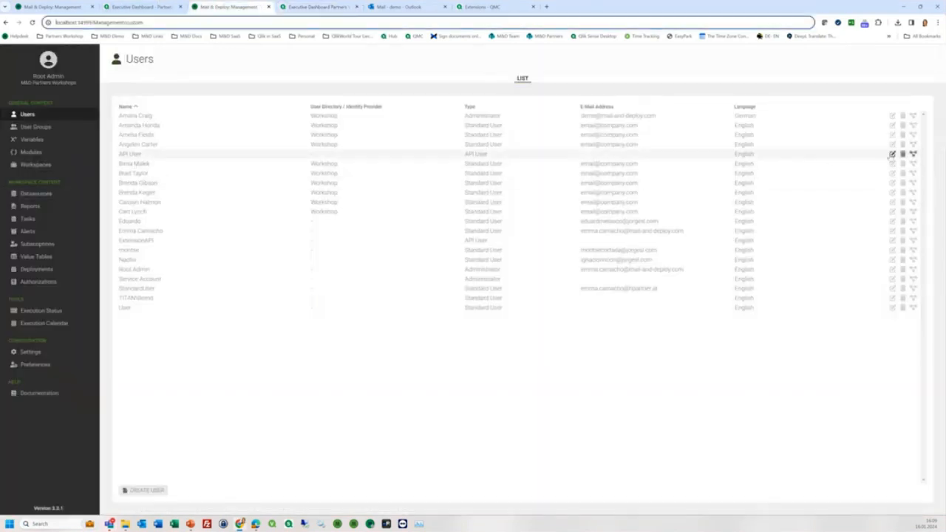
left_click(893, 154)
left_click(540, 217)
left_click_drag(466, 310, 648, 310)
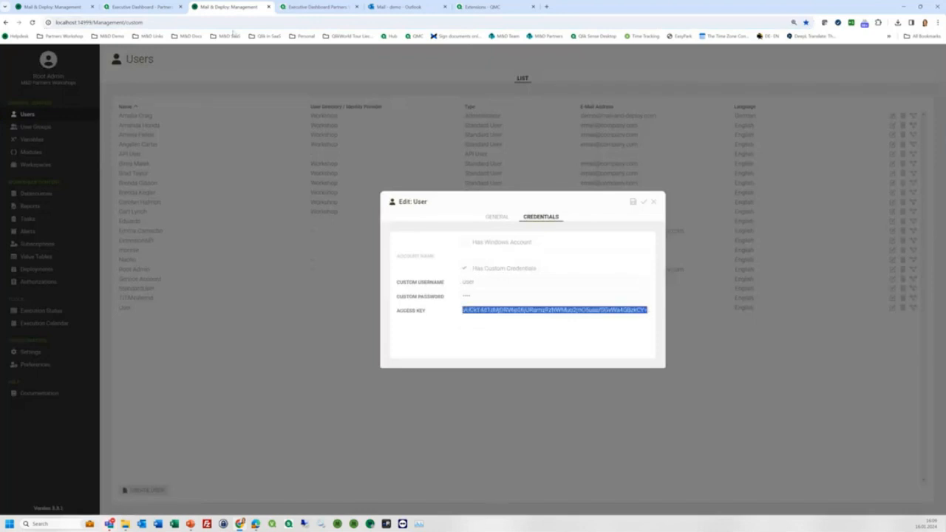
left_click(318, 6)
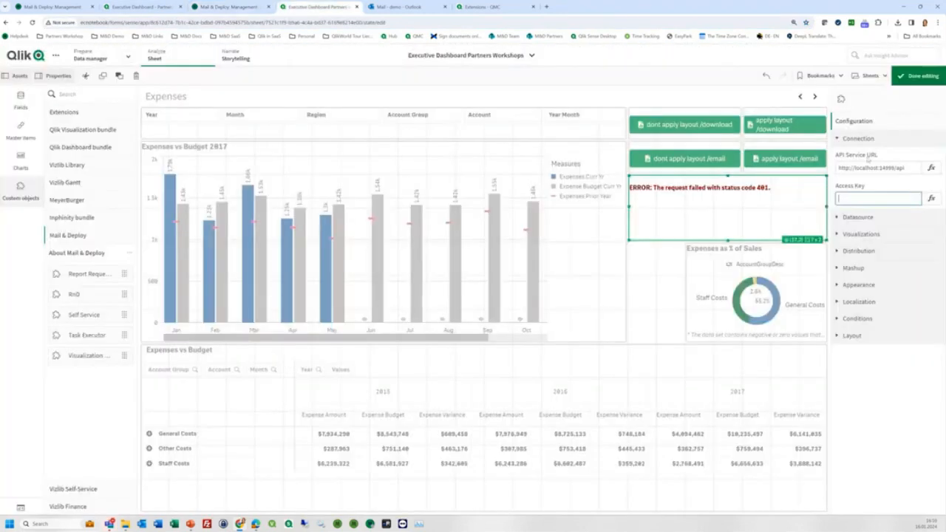
left_click(880, 198)
key("ctrl+v")
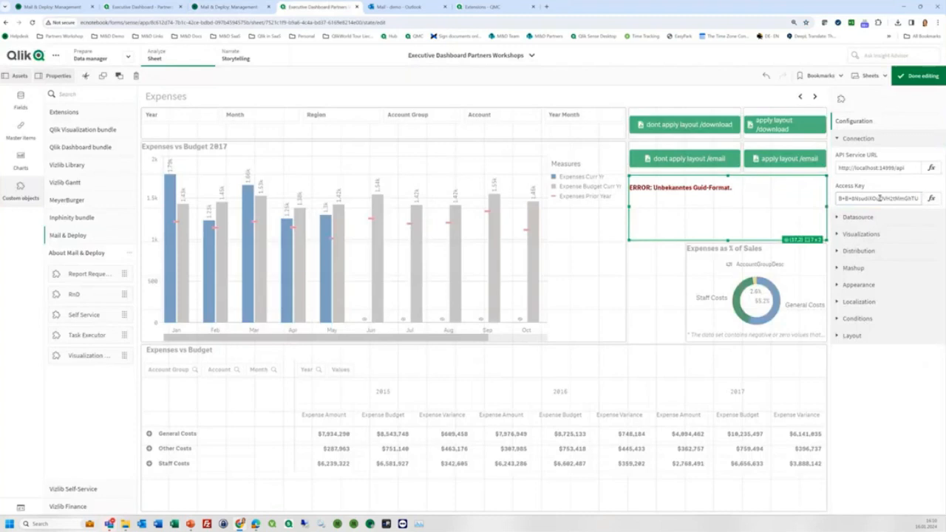
- Set the exporter's workspace to M&D Partners Workshops and its datasource to the Executive Dashboard - Partners Workshop entry
left_click(852, 218)
left_click(861, 247)
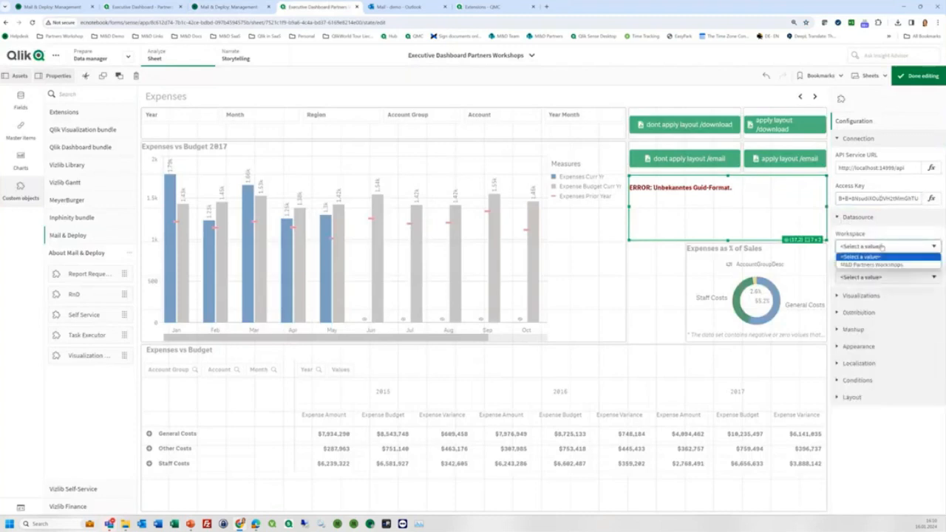
left_click(865, 264)
left_click(860, 281)
left_click(860, 295)
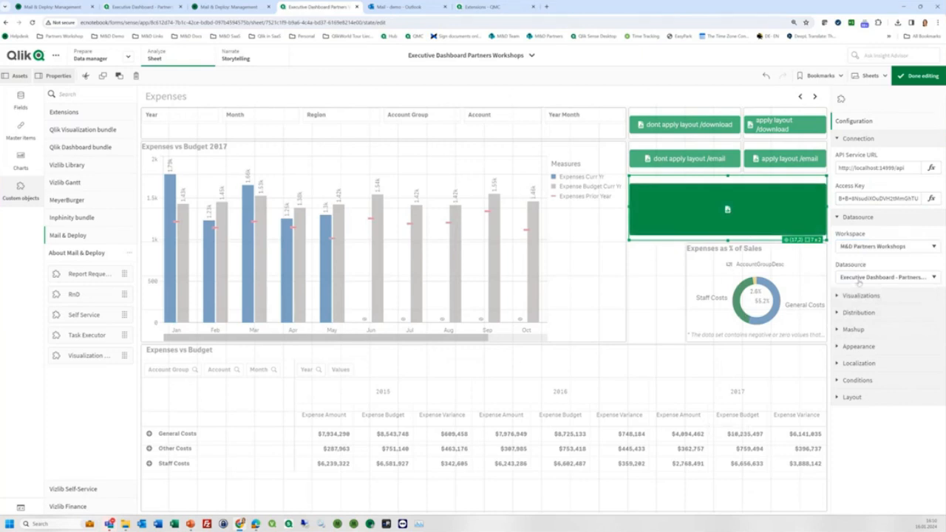
- Examine the choices for exportable visualizations, keeping All Visualizations selected
left_click(838, 296)
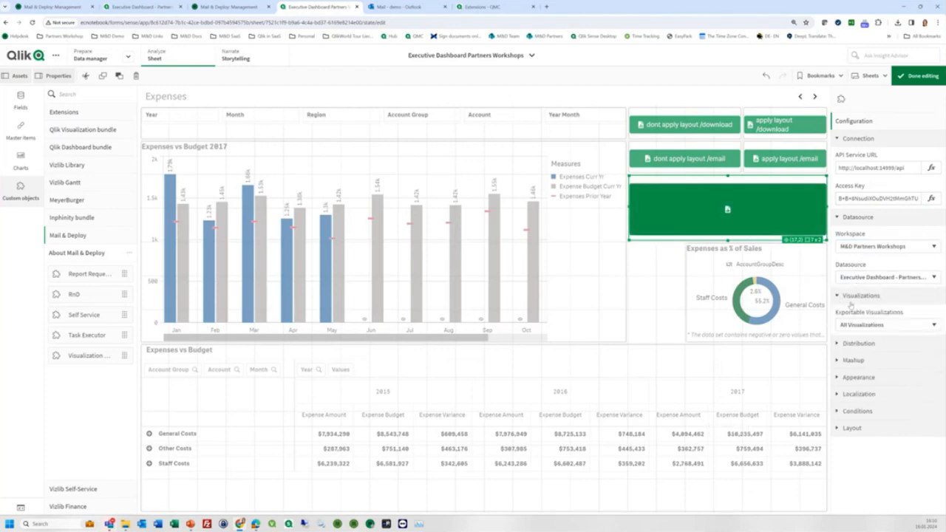
left_click(878, 325)
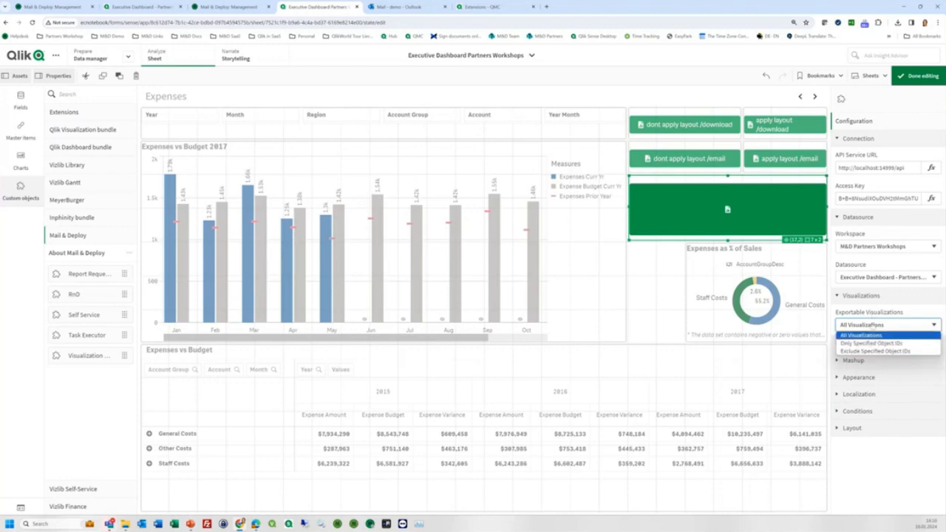
left_click(873, 324)
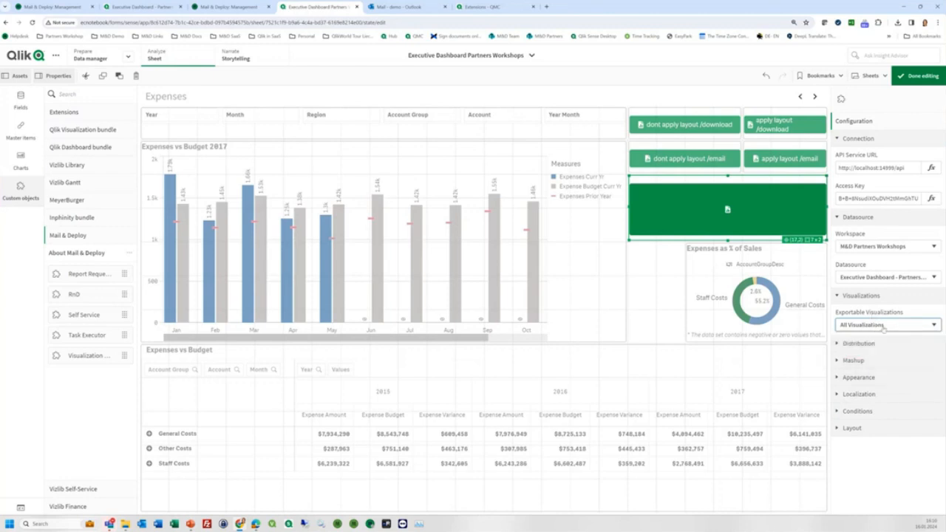
- Try the E-Mail distribution type to view its address, subject and body fields, and set the type back to Download
left_click(838, 344)
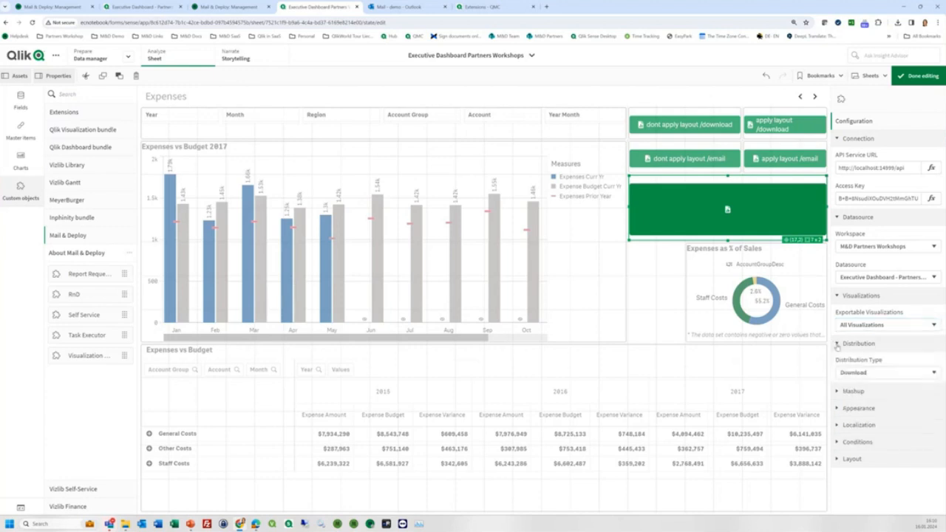
left_click(862, 373)
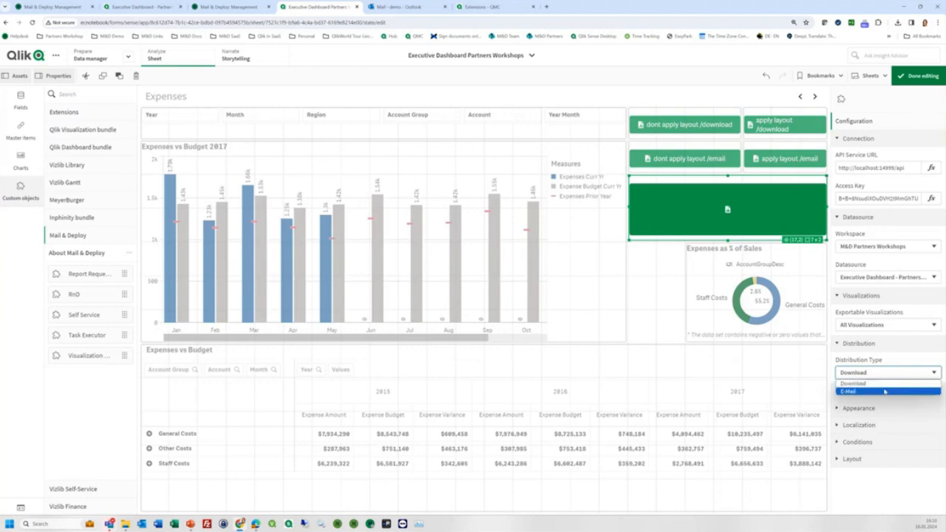
left_click(860, 391)
left_click(878, 404)
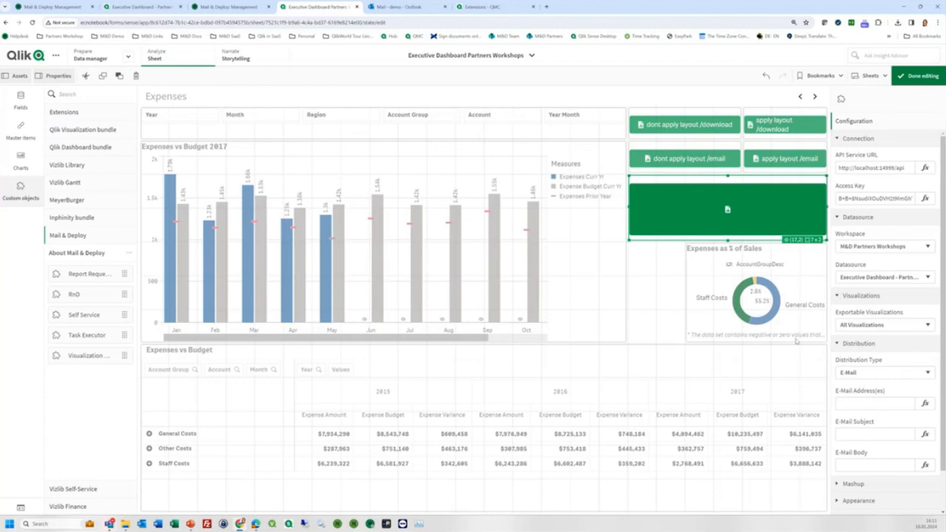
left_click(847, 374)
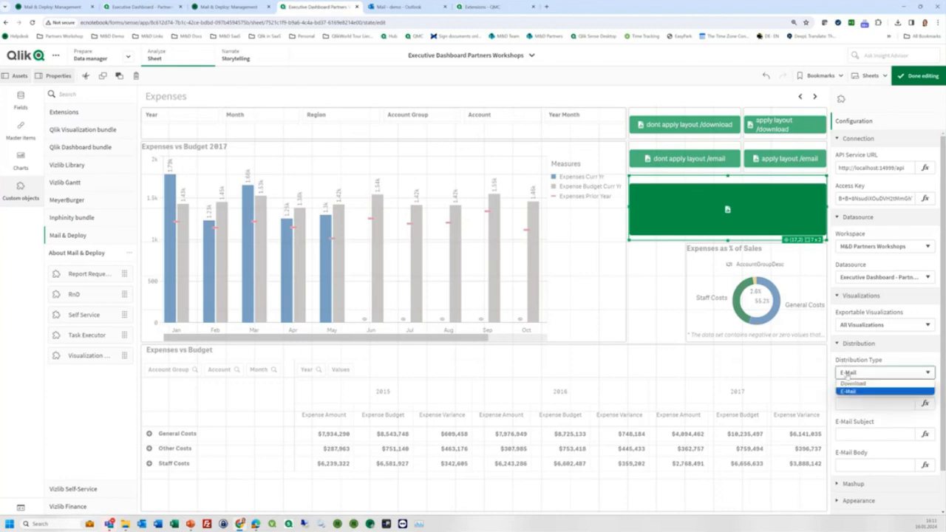
left_click(853, 384)
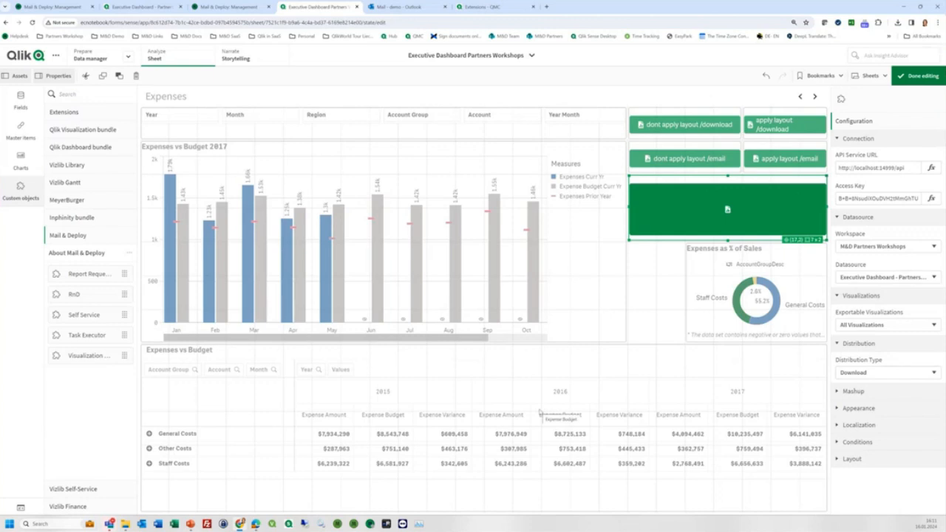
- Leave the mashup Object ID Attribute empty and set the exporter's button background color to =blue()
left_click(853, 391)
left_click(881, 422)
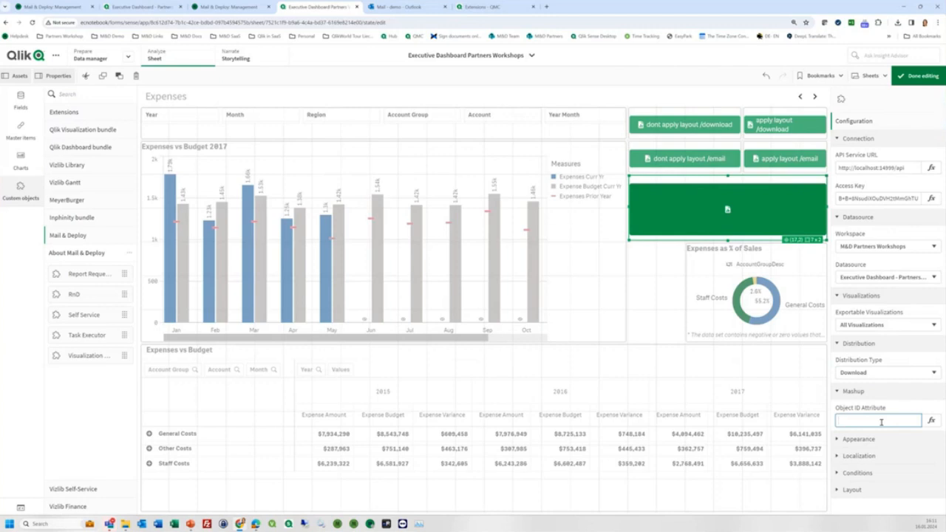
left_click(838, 441)
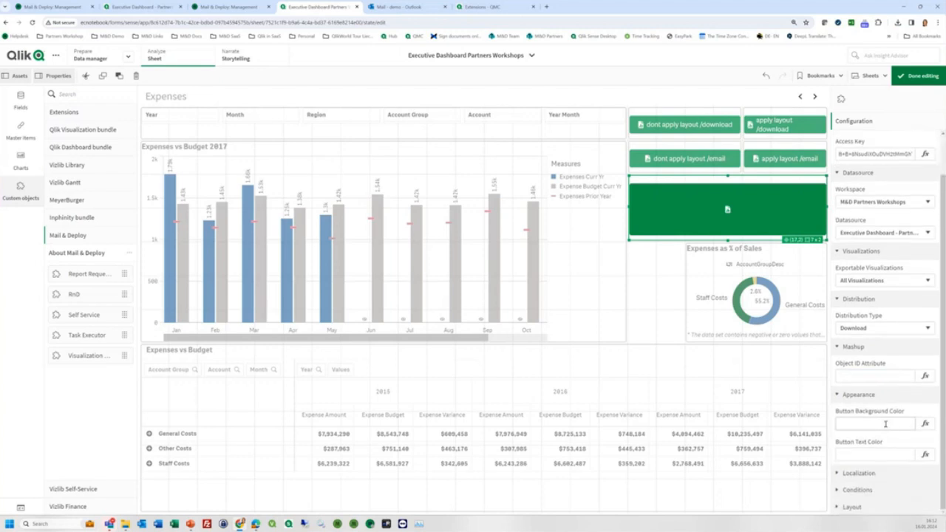
left_click(873, 424)
type("blue")
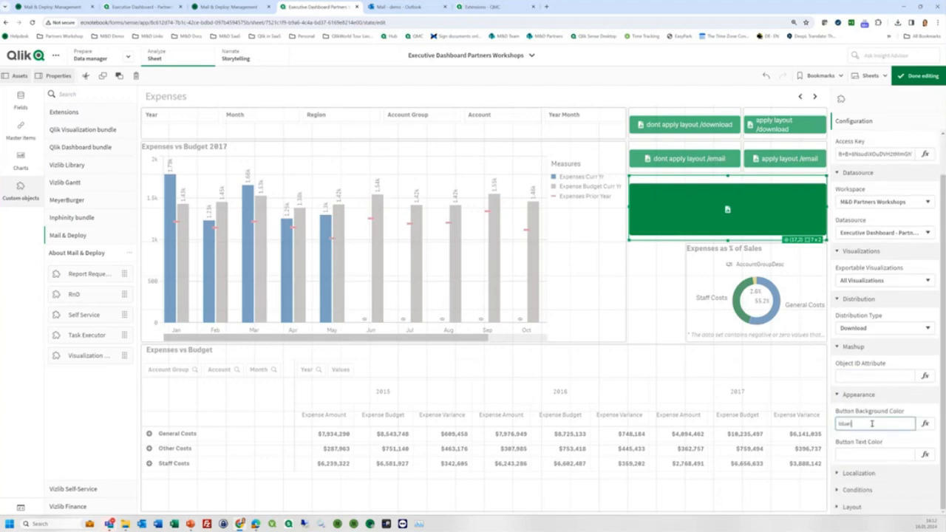
type("=")
key("Return")
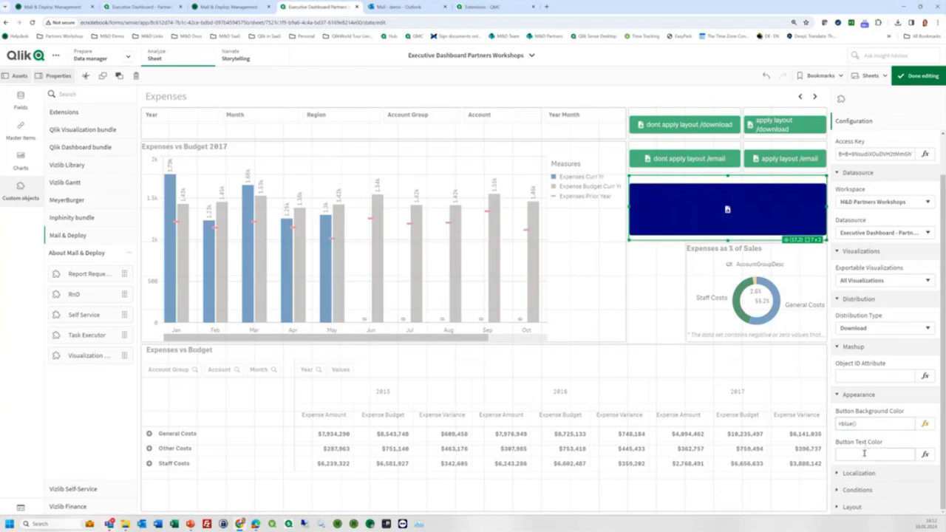
- Set the exporter's button caption to "Export" and its processing button caption to "wait a bit..."
left_click(840, 476)
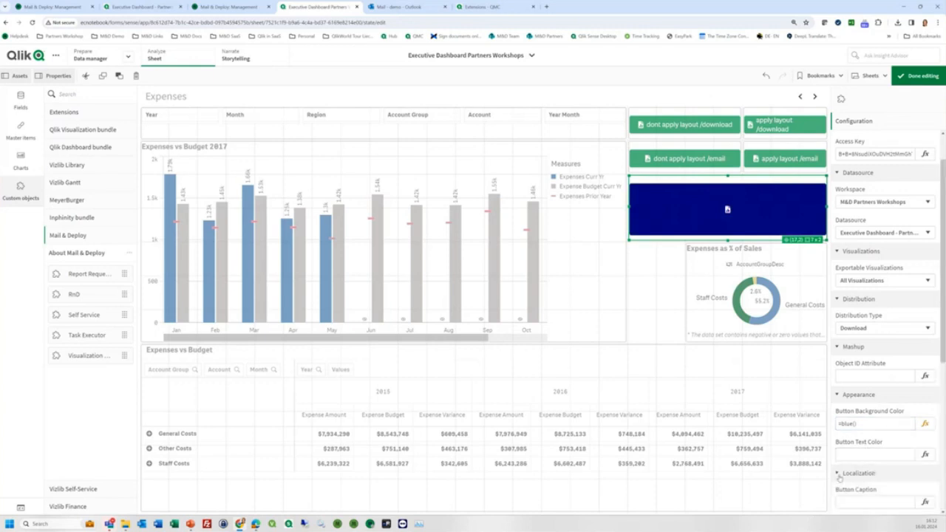
scroll(886, 454, "down", 5)
left_click(860, 226)
type("Ex")
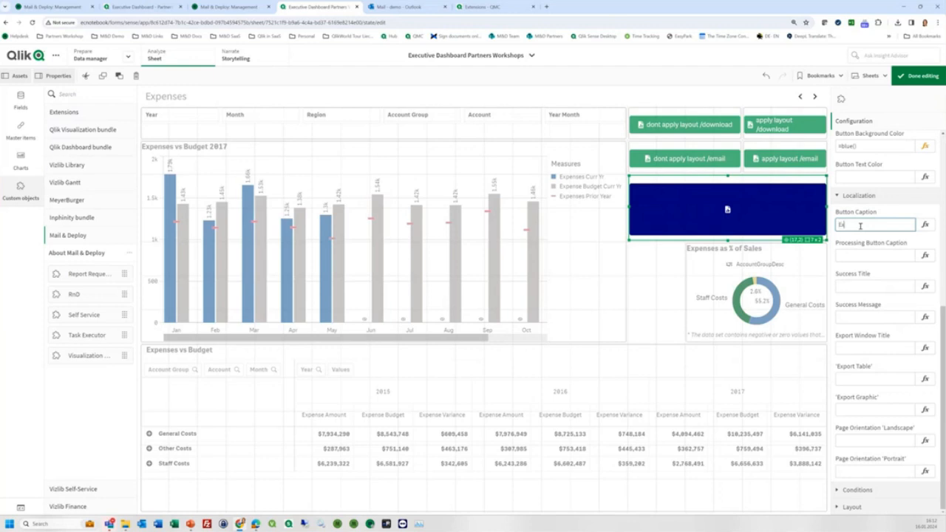
type("port")
left_click(858, 255)
type("wei")
type("t a bit...")
- Set the success title to "Title", the success message to "Message" and the export window title to "Export"
key("Tab")
key("Tab")
type("Title")
key("Tab")
key("Tab")
type("Message")
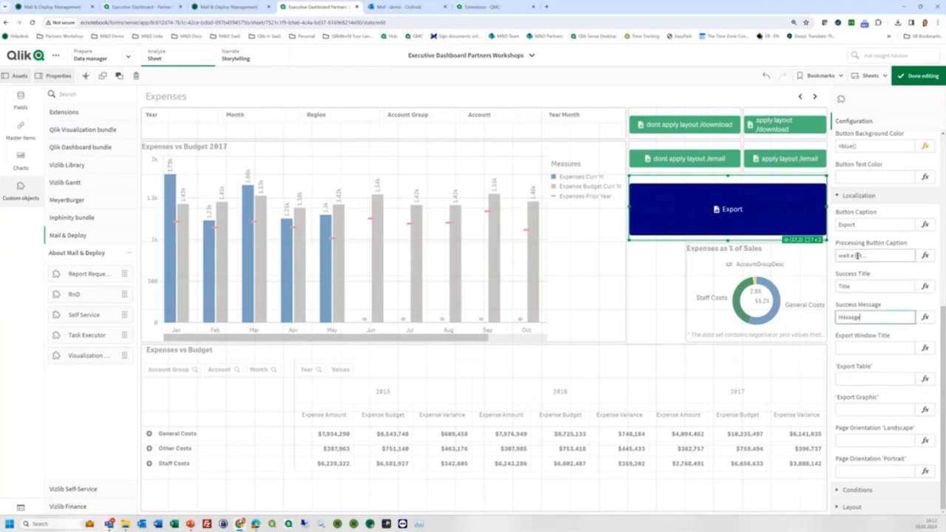
key("Tab")
key("Tab")
type("Export")
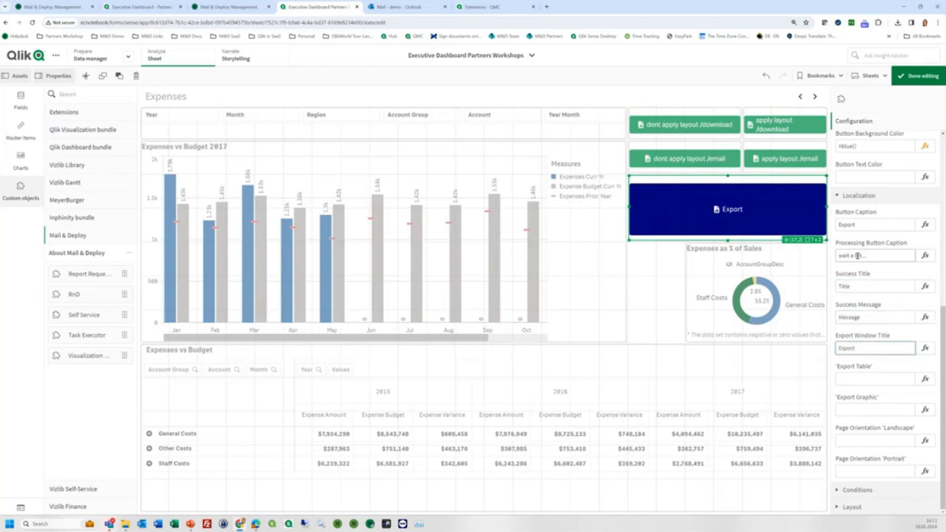
- Label the table option "Export Table / Exportar Tabla" and the graphic option "Export Graphic / Exportar gráfica"
key("Tab")
key("Tab")
type("Ex")
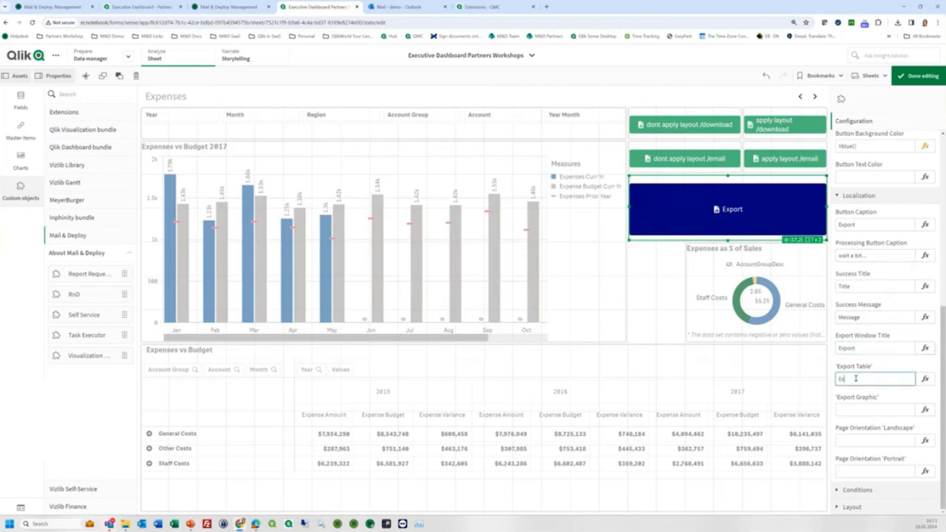
type("port Table / Exporter Table")
key("Tab")
key("Tab")
type("Export Graphic")
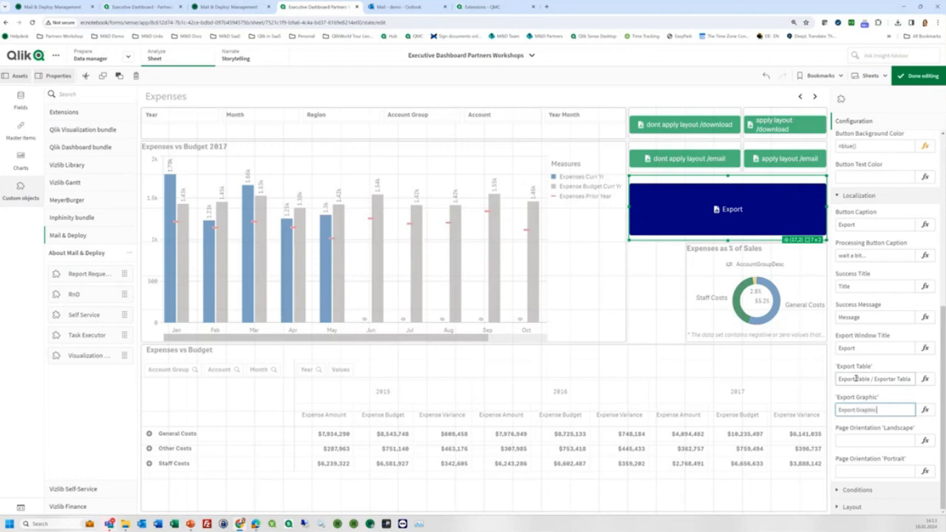
type(" / Exporter gráfico")
- Label the page orientation options "Landscape" and "Portrait"
key("Tab")
type("Lan")
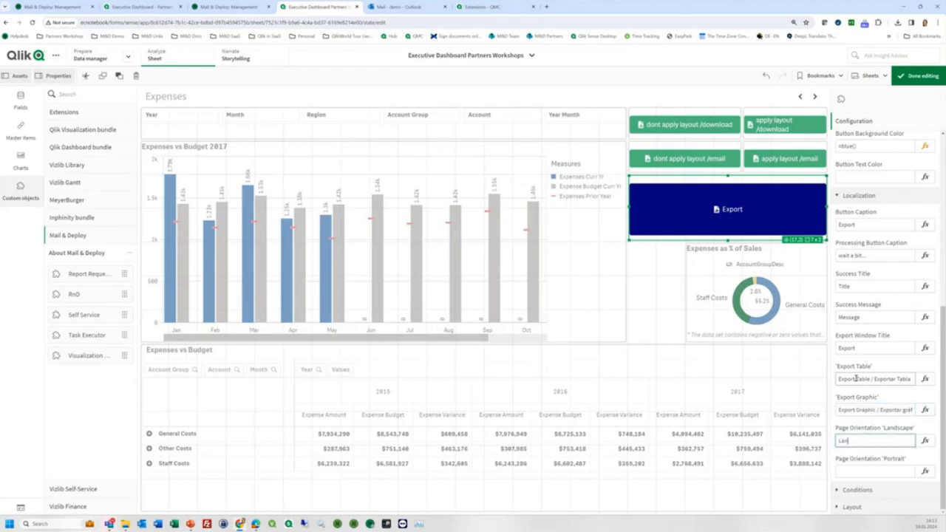
type("dscape")
key("Tab")
type("Portrait")
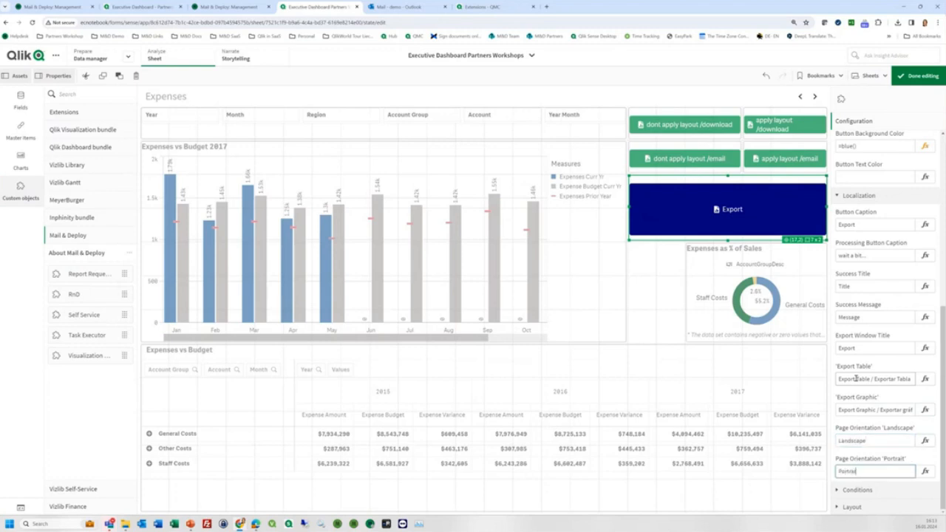
- Finish editing the sheet and open the blue Export button's dialog to check the customized graphic and page orientation labels
left_click(723, 220)
left_click(919, 75)
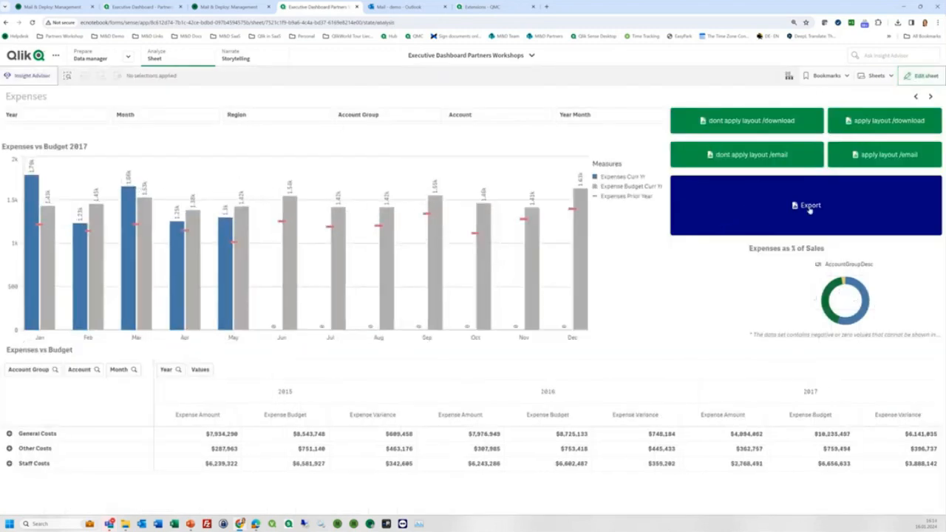
left_click(830, 190)
left_click(393, 315)
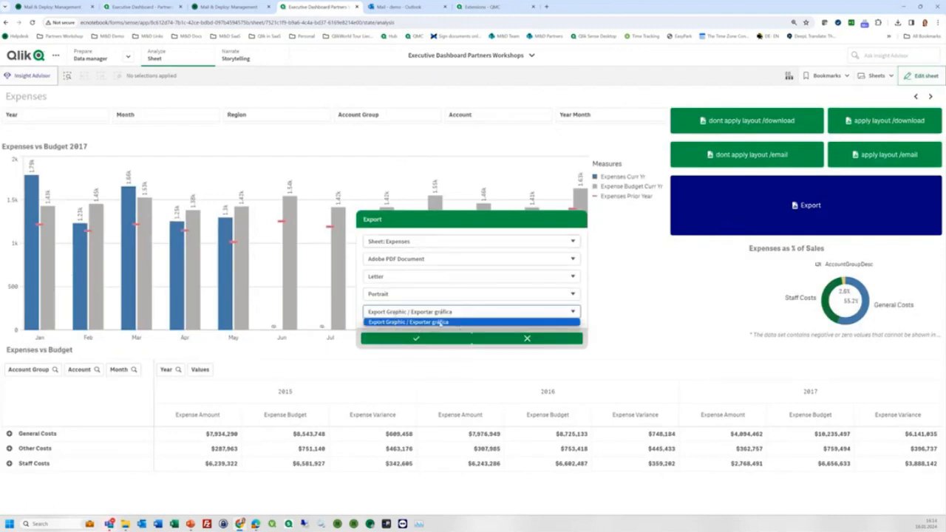
left_click(427, 295)
left_click(624, 336)
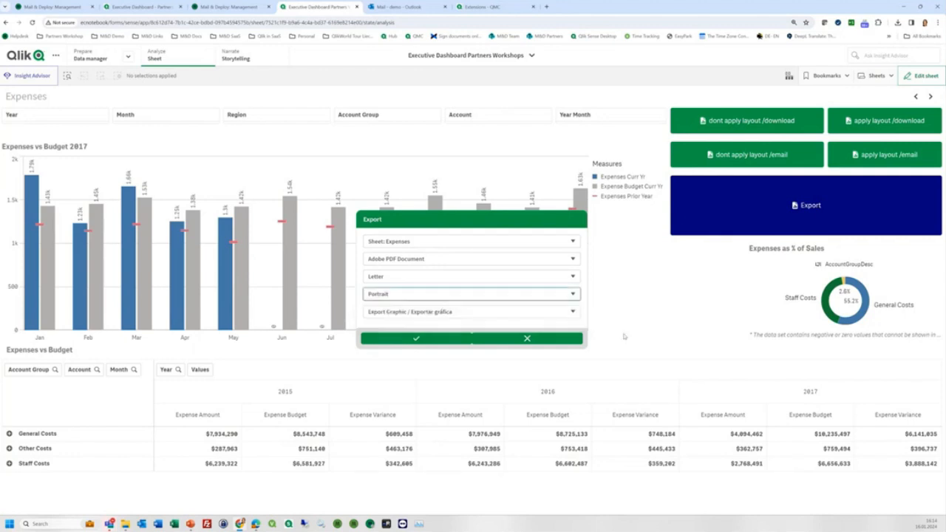
- Return to editing the sheet and set the exporter's Show Condition to =1=0
left_click(919, 76)
scroll(925, 322, "down", 5)
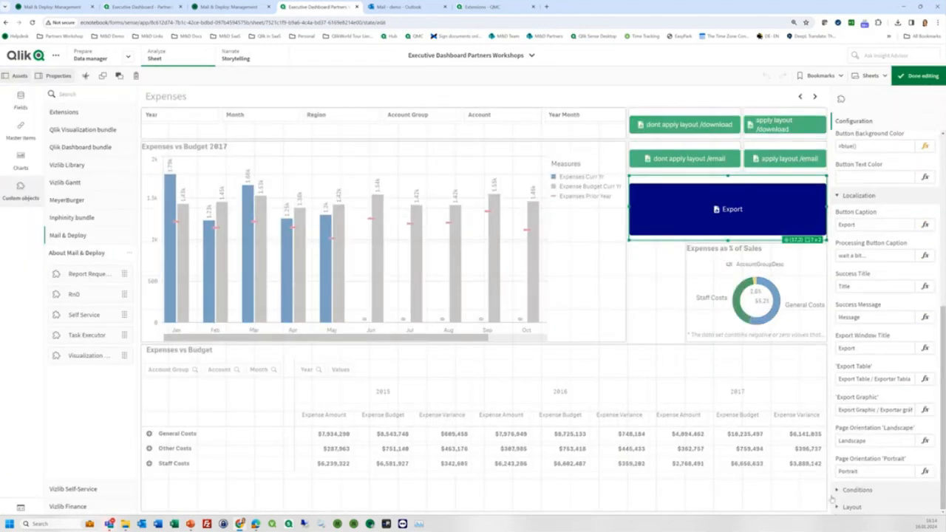
left_click(838, 492)
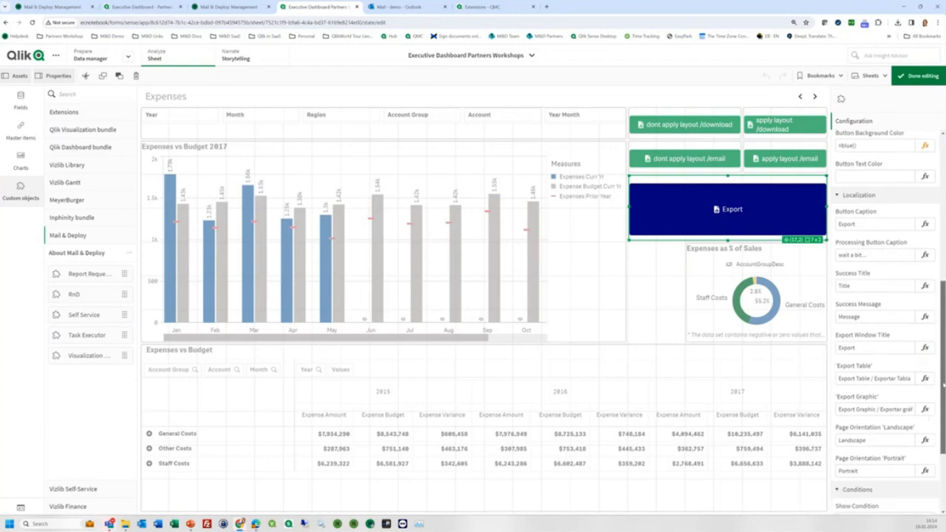
scroll(944, 380, "down", 3)
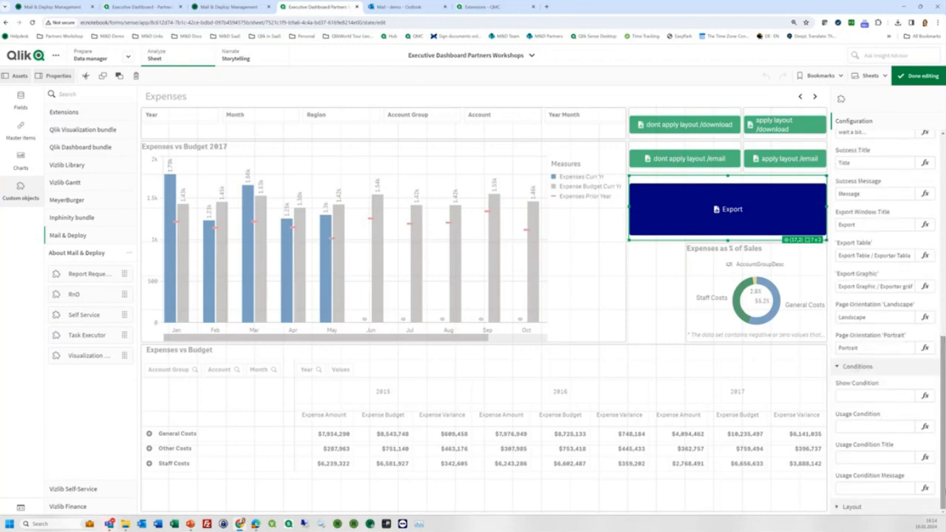
left_click(879, 396)
type("=1=0")
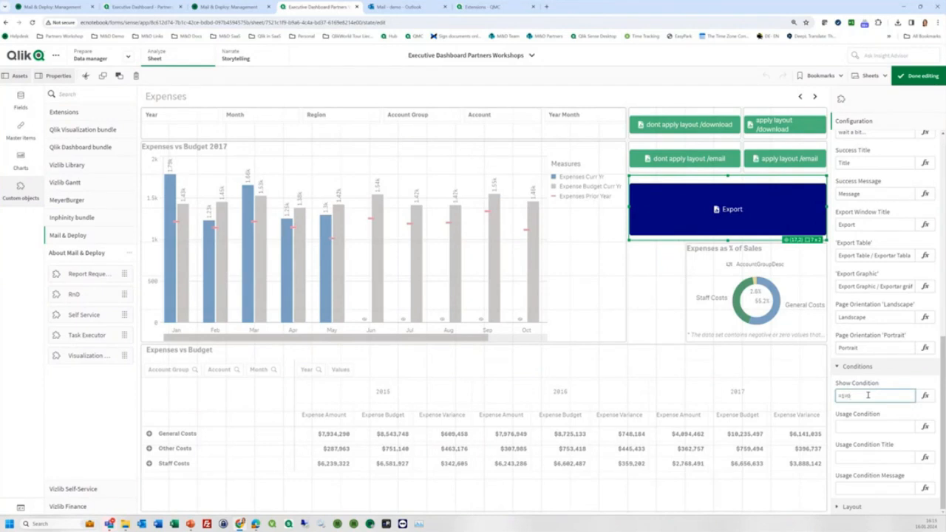
key("Return")
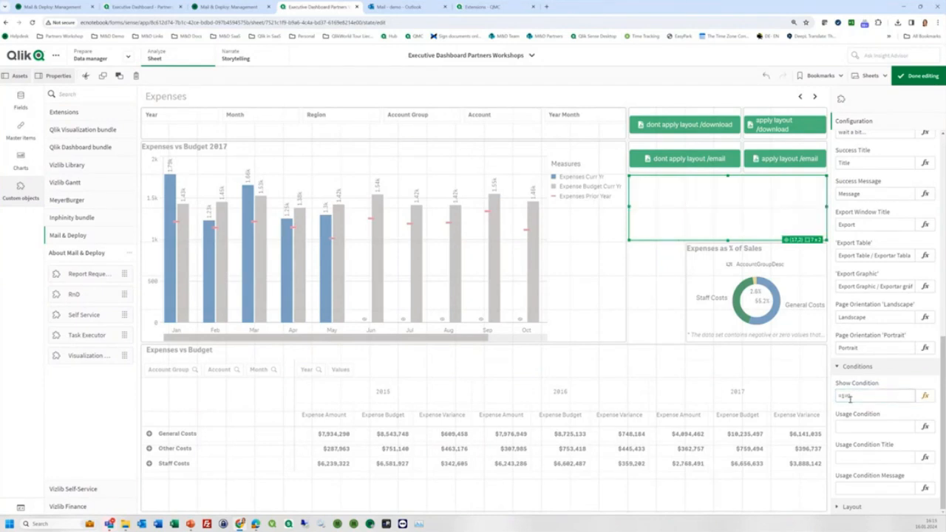
- Try a =getselectedcount() expression as the exporter's Show Condition, and clear the condition entirely
left_click_drag(843, 399, 878, 399)
type("getselecte")
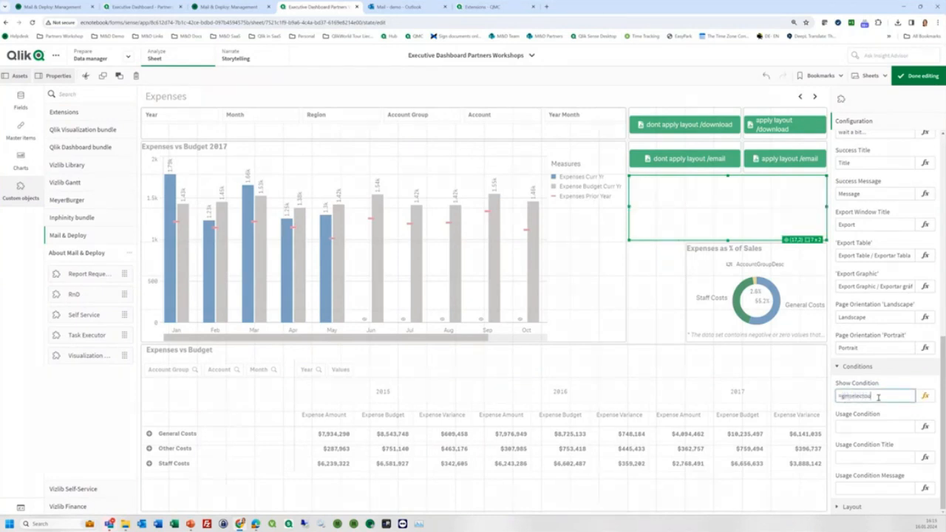
type("dcount()")
key("ctrl+a")
key("BackSpace")
key("Return")
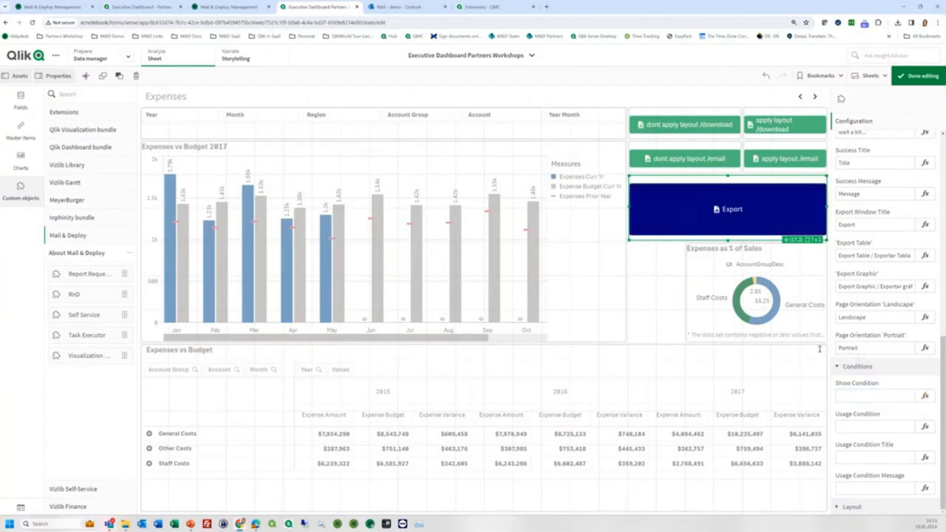
- Set the exporter's Usage Condition Message to "Please select only one region"
left_click(848, 423)
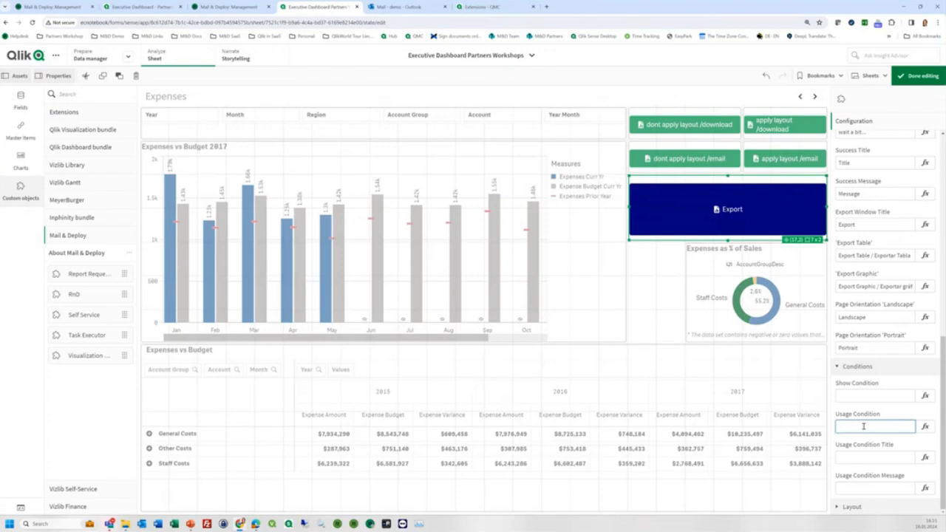
left_click(859, 487)
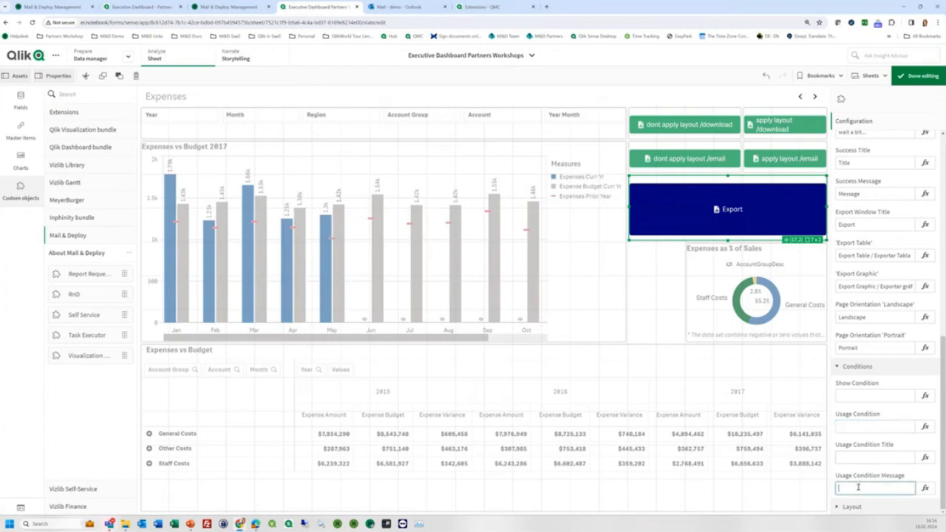
type("Please")
type(" selecte")
type("d")
key("BackSpace")
key("BackSpace")
type("pic")
type(" only a")
type("ne")
type(" region")
- Set the exporter's Usage Condition to =getselectedcount(Region)=1
left_click(851, 429)
type("=getsele")
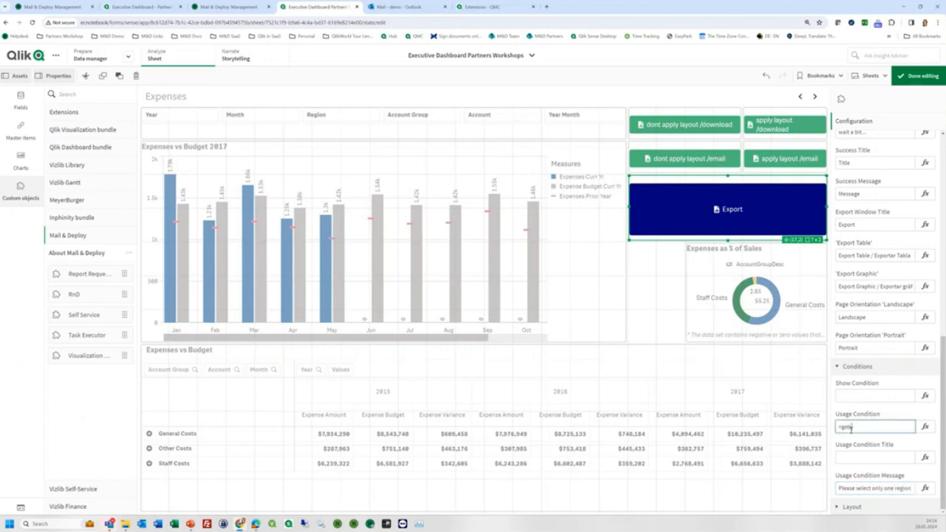
type("ctedcount([Region])=1")
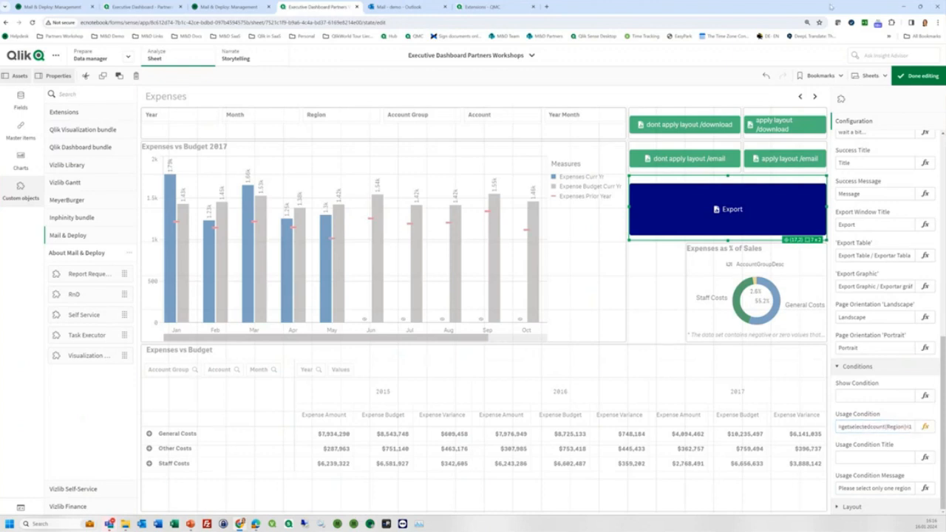
- Finish editing the sheet and test the blue Export button without a region selection, dismissing the resulting message
left_click(911, 77)
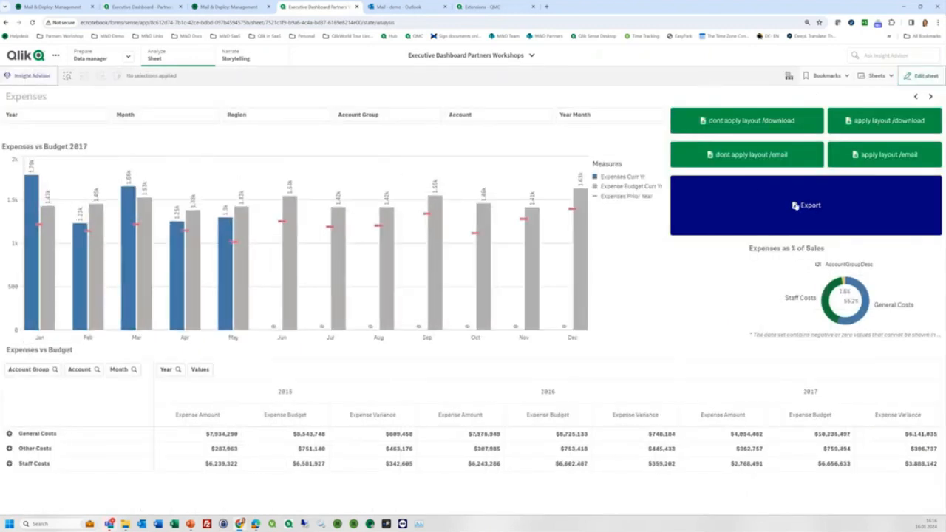
left_click(796, 205)
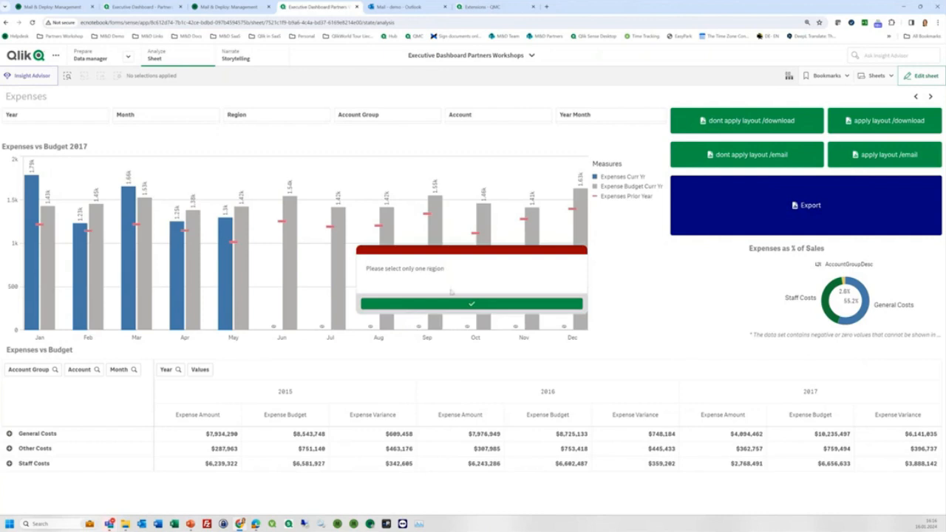
left_click(452, 303)
- Return to editing and examine the blue exporter's Layout settings, plus the "dont apply layout /download" button and the pivot table
left_click(921, 76)
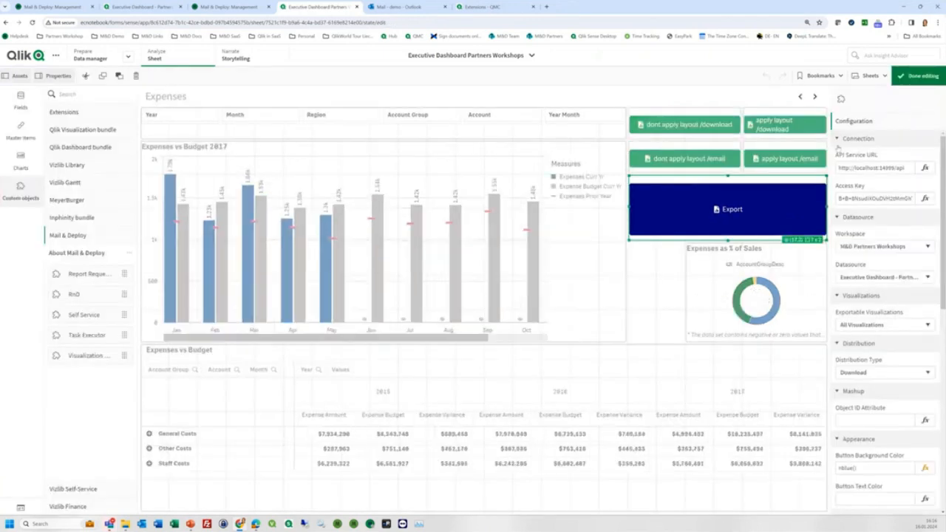
left_click_drag(942, 259, 945, 485)
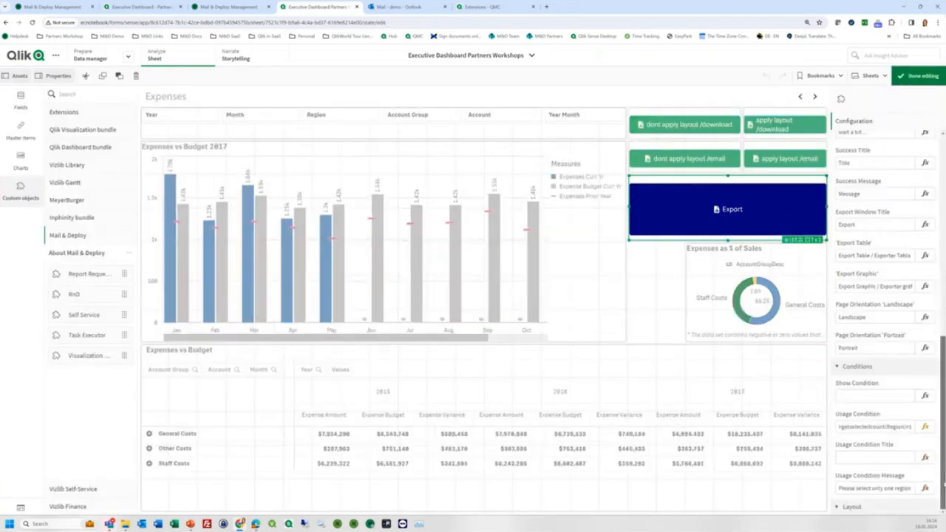
left_click(841, 507)
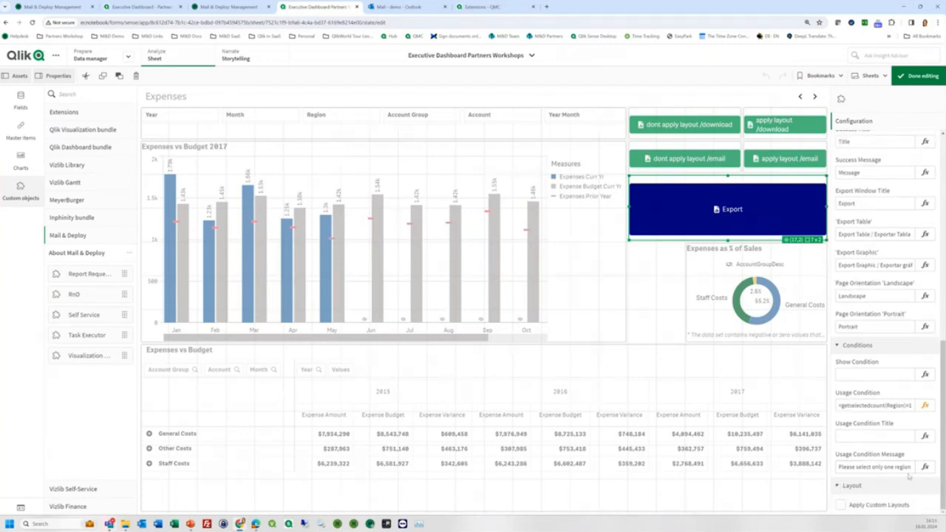
left_click(713, 113)
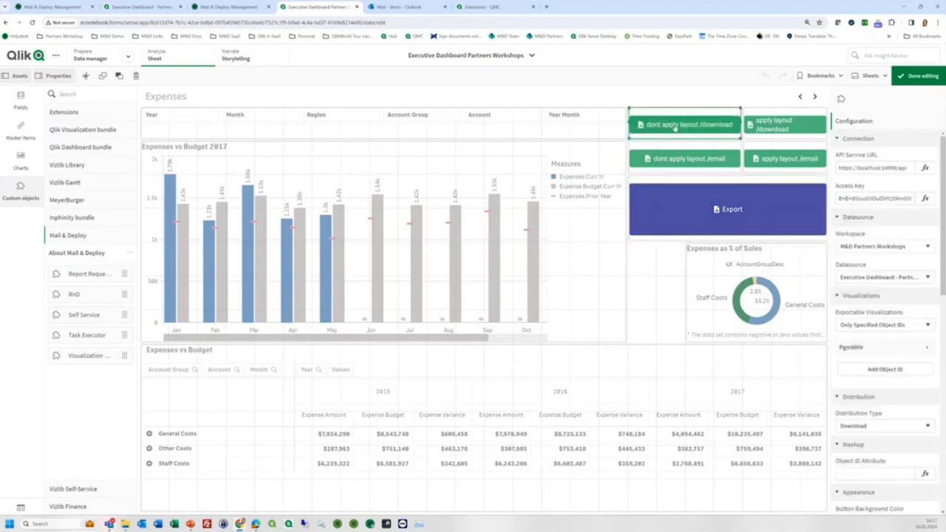
left_click(422, 360)
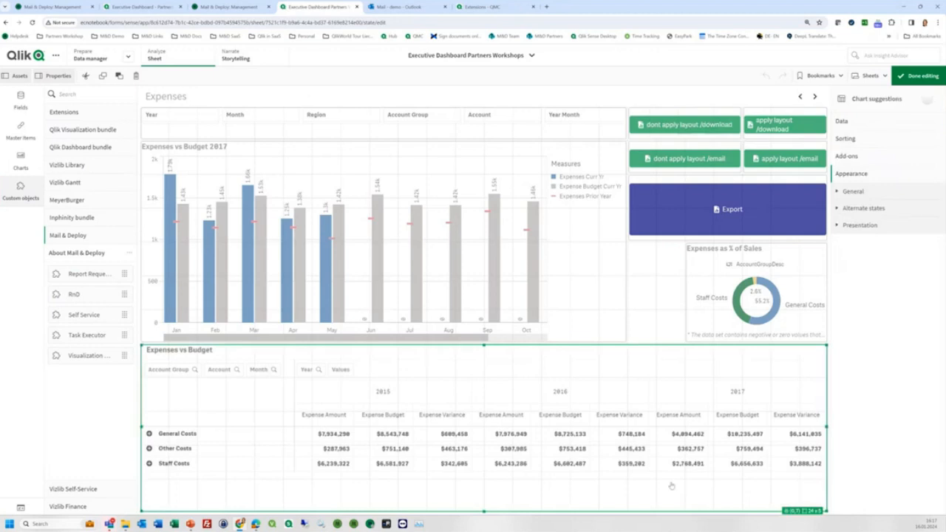
- Finish editing, move the Month dimension into the Expenses vs Budget pivot table's columns after Year, and expand 2015
left_click(918, 75)
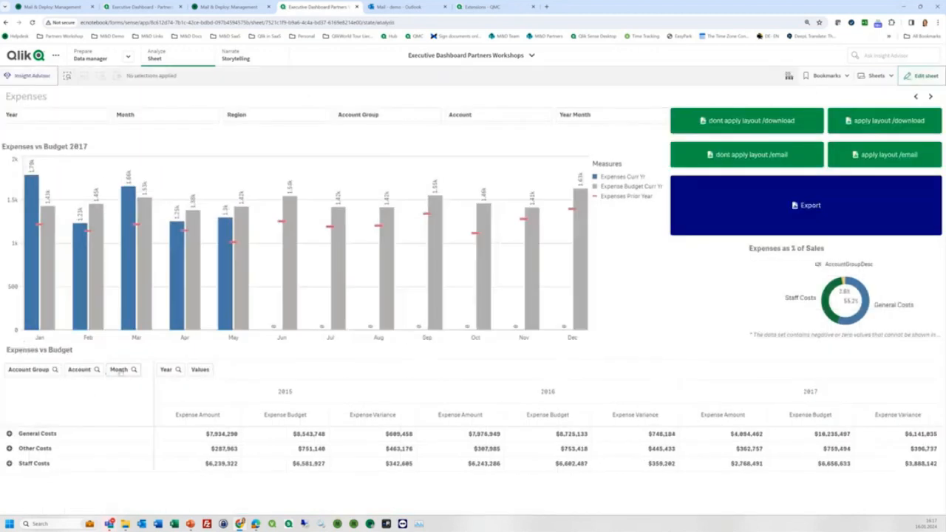
left_click_drag(121, 370, 222, 369)
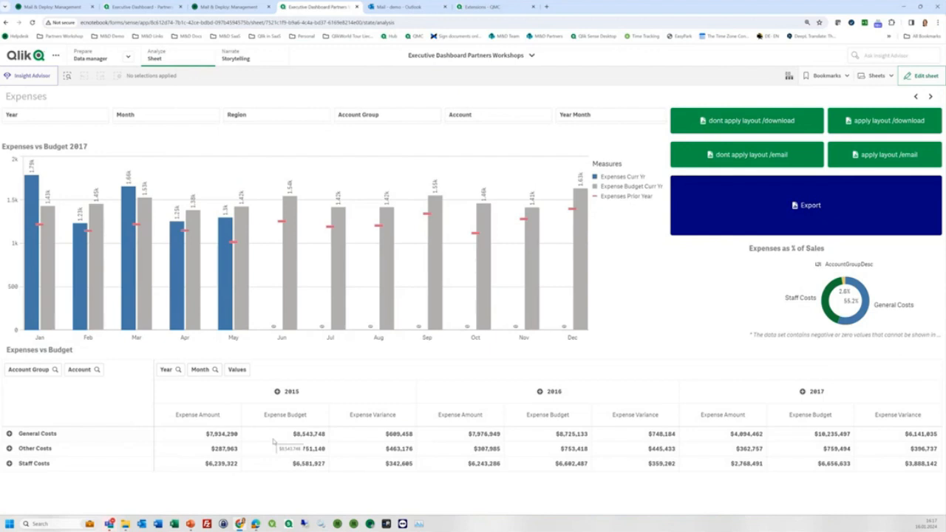
left_click(277, 391)
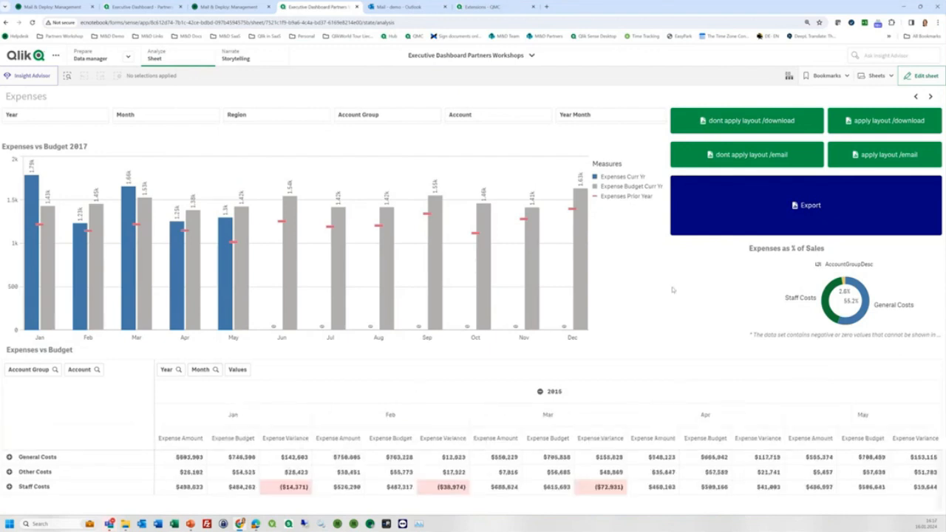
- Return to editing and check the Apply Custom Layouts setting of the "dont apply layout /download" exporter
left_click(928, 76)
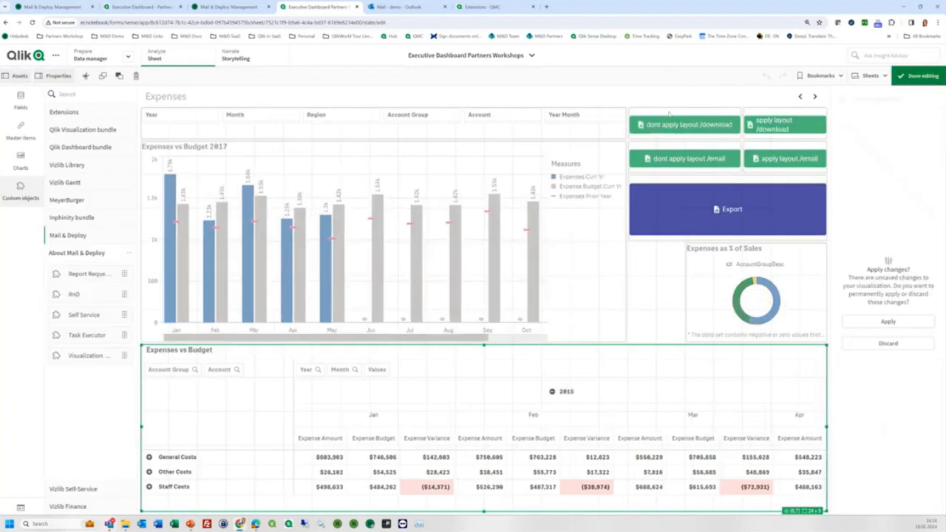
left_click(650, 127)
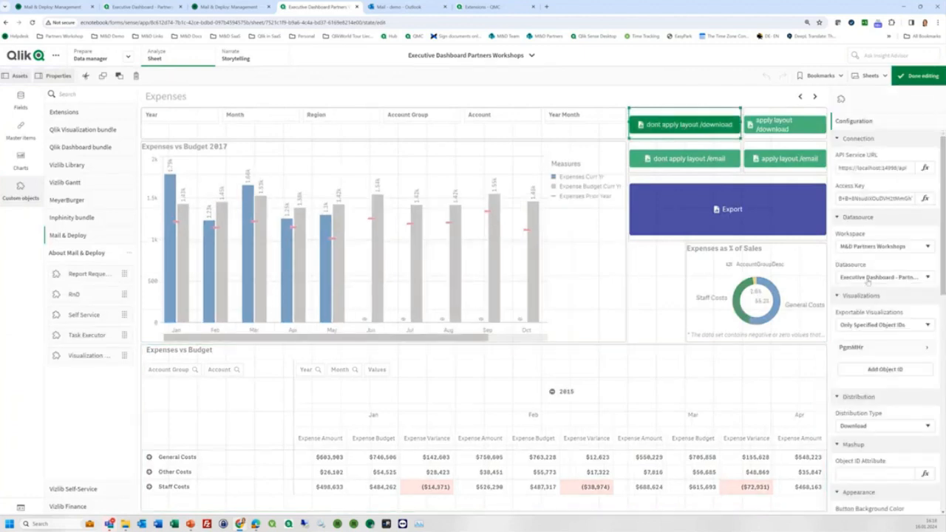
left_click_drag(944, 278, 945, 498)
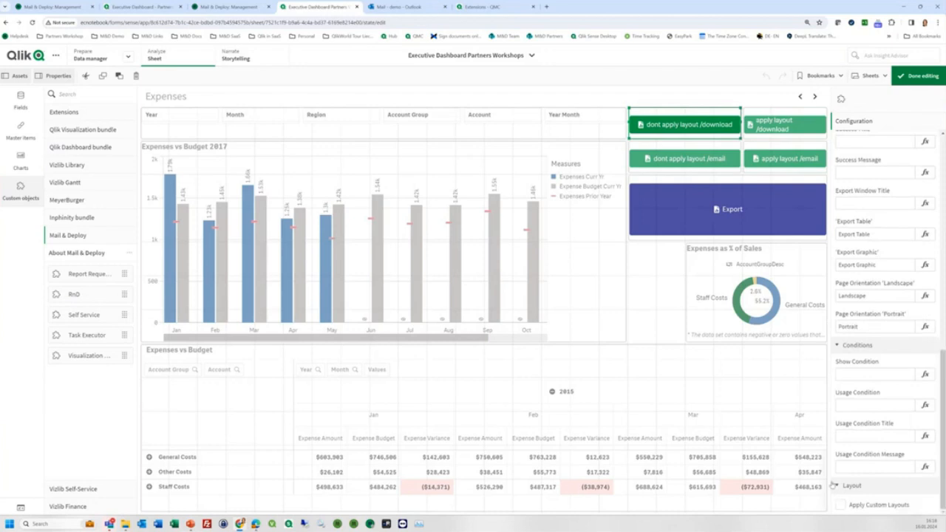
- Finish editing, select Jan and Feb in the pivot table, expand General Costs, and select Lease Costs, Light and Water, and Local Advertising
left_click(919, 75)
left_click_drag(270, 420, 448, 408)
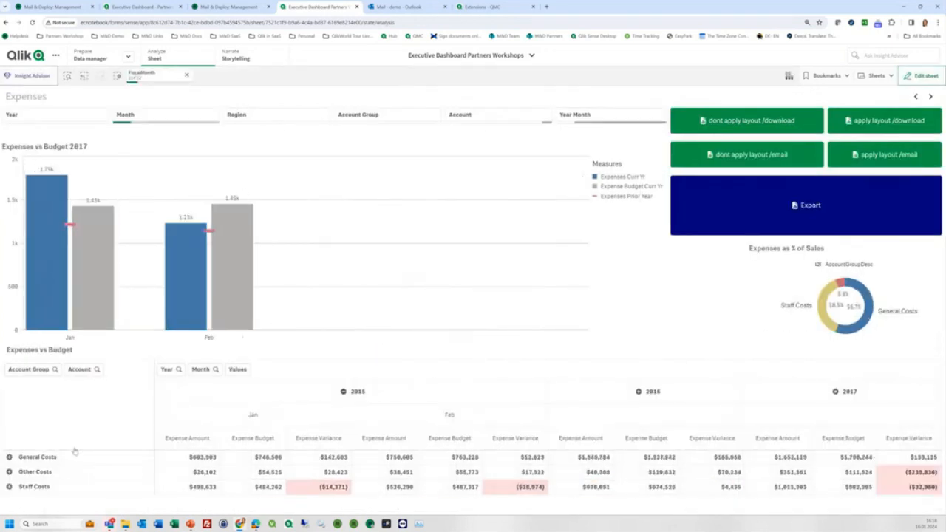
left_click(9, 457)
scroll(33, 472, "down", 2)
left_click_drag(42, 472, 46, 503)
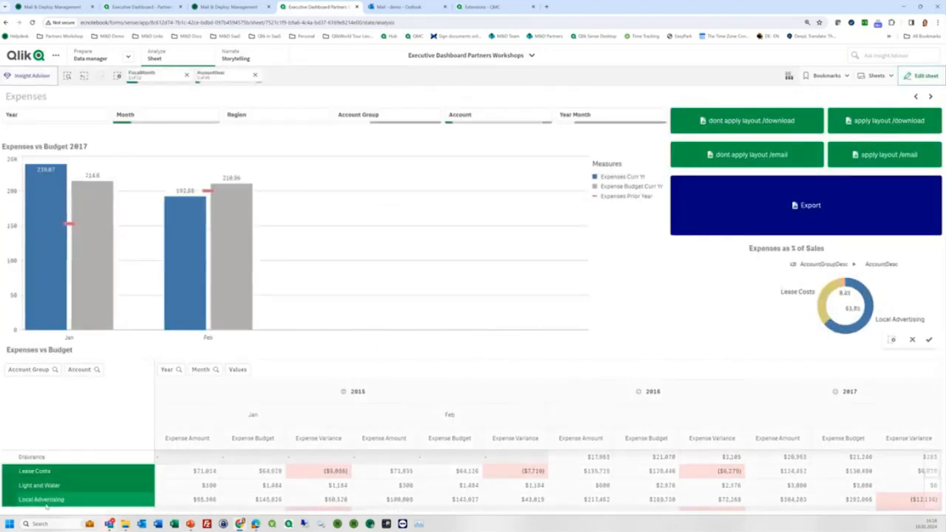
key("Return")
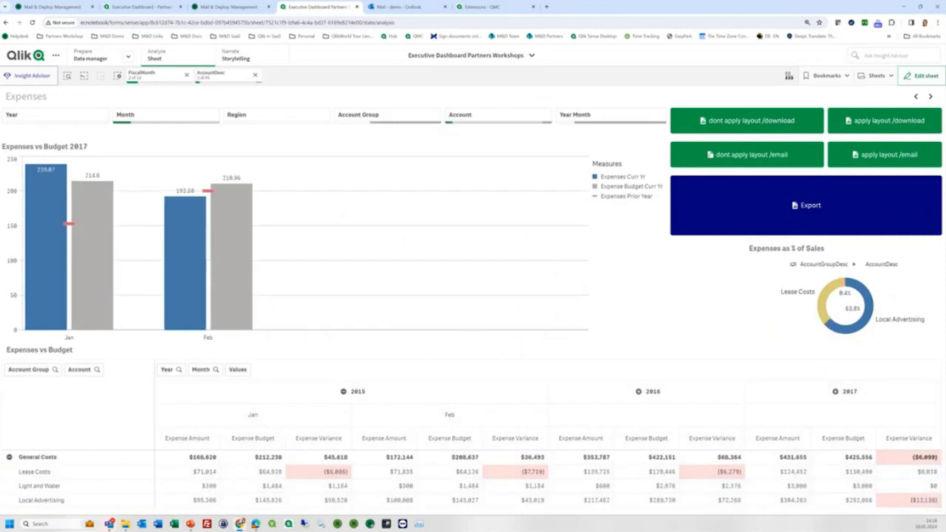
- Open the "dont apply layout /download" export dialog, check which visualizations it offers, and cancel it
left_click(747, 120)
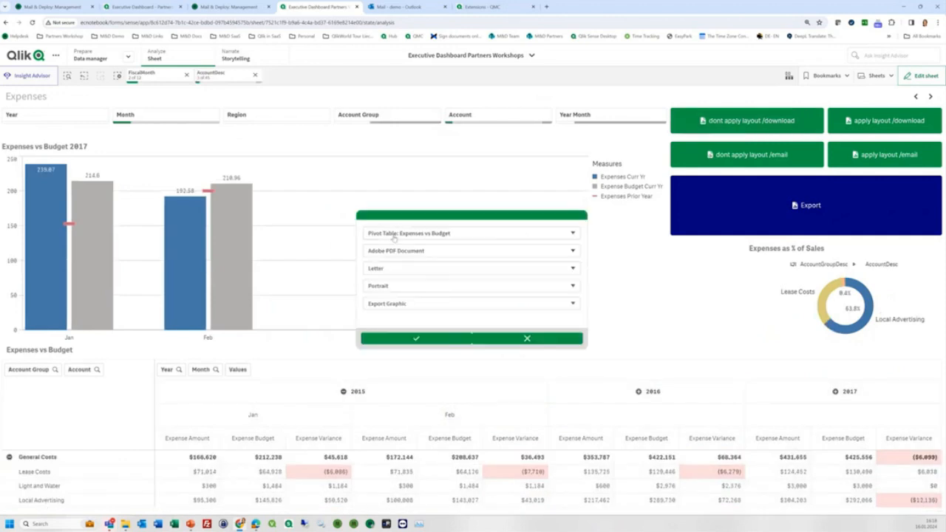
left_click(403, 234)
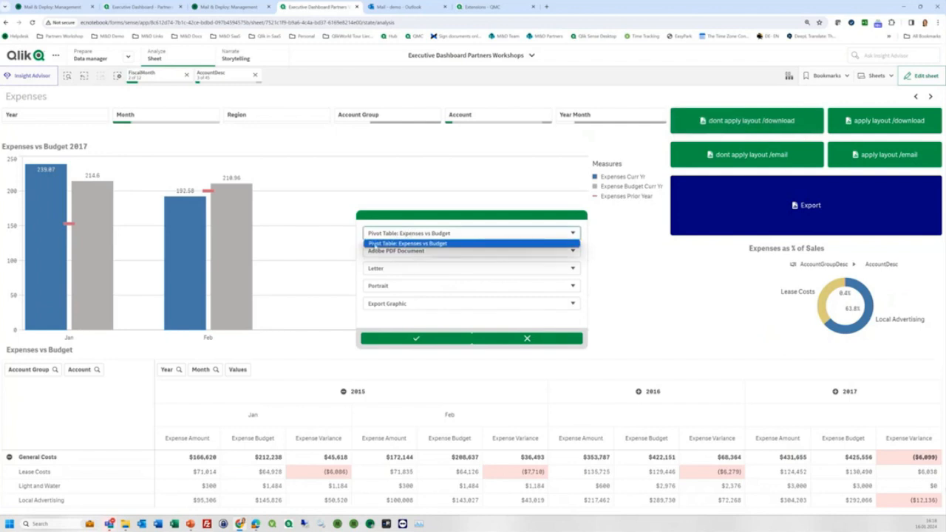
left_click(544, 339)
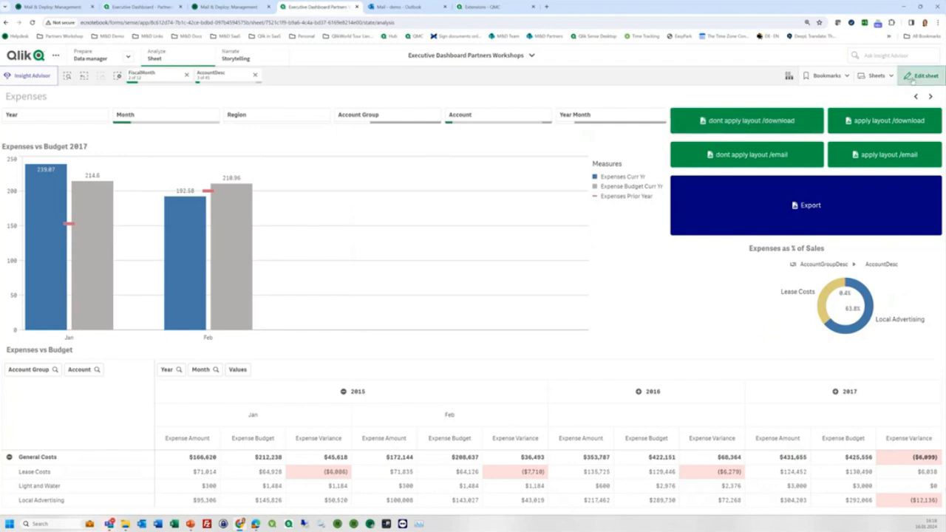
- Return to editing and examine the exporter's Exportable Visualizations choices and its specified object ID PgmMHr
left_click(922, 76)
scroll(875, 259, "down", 1)
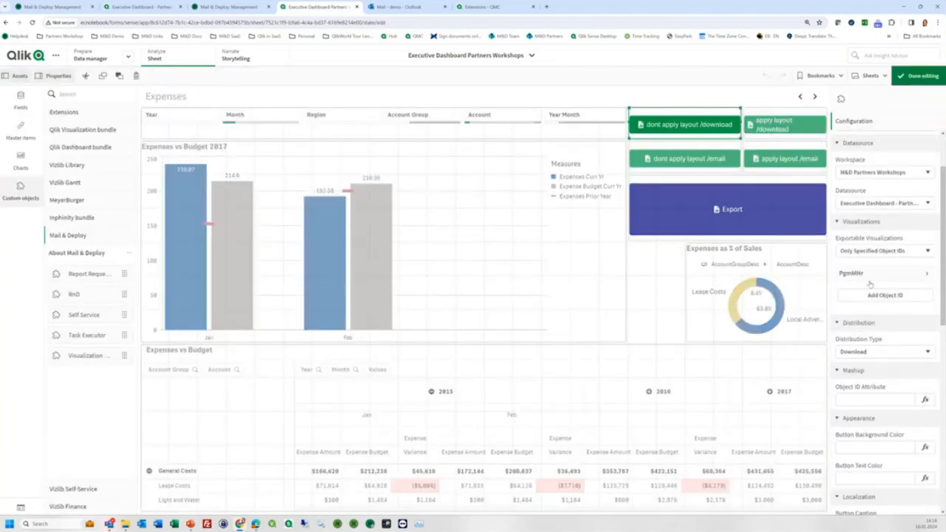
left_click(853, 251)
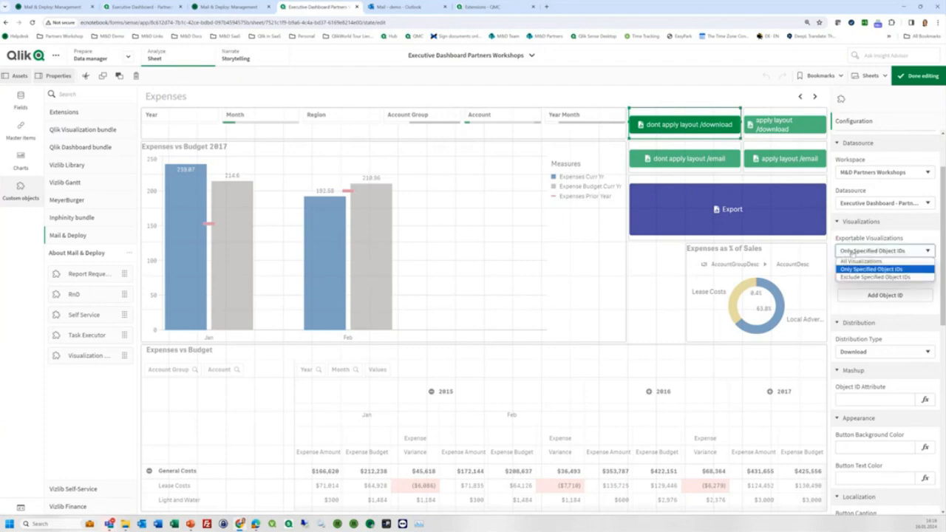
left_click(854, 252)
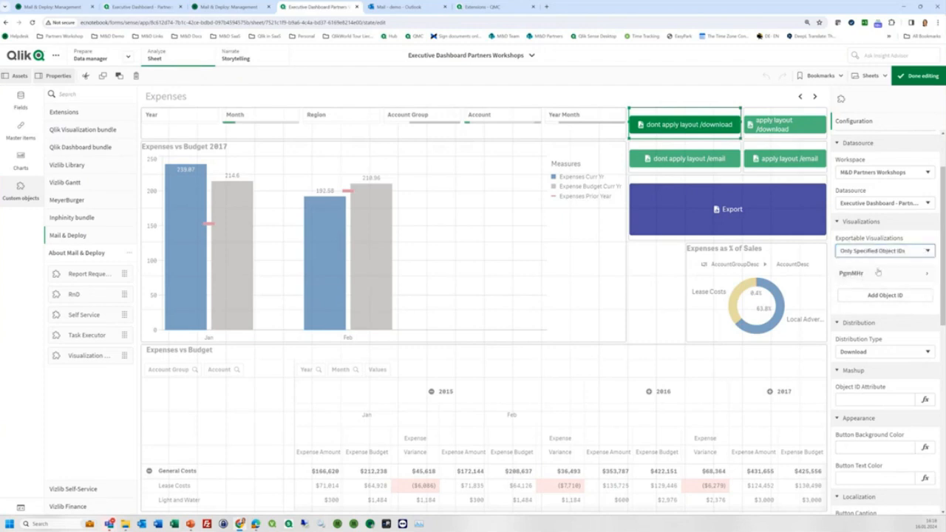
left_click(928, 276)
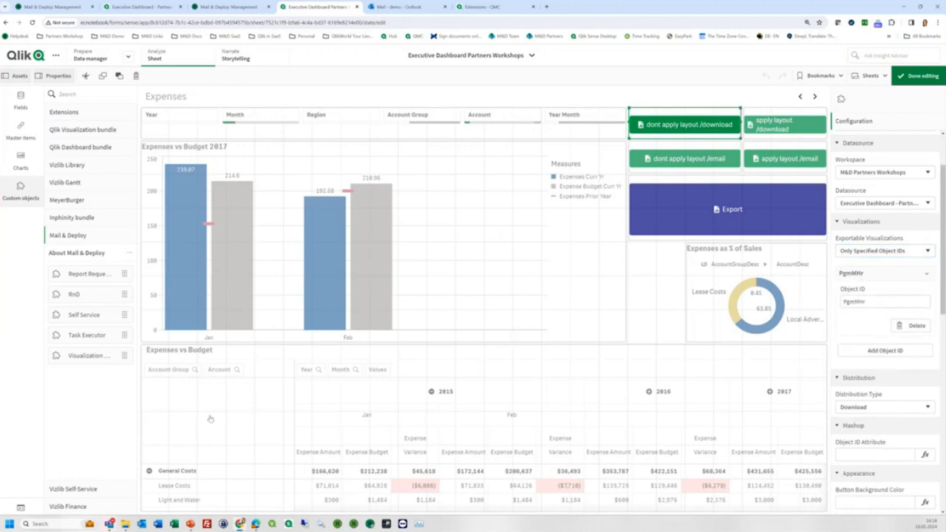
- Finish editing and export the Expenses vs Budget pivot table without layout as a Letter portrait PDF, using Export Table
left_click(920, 75)
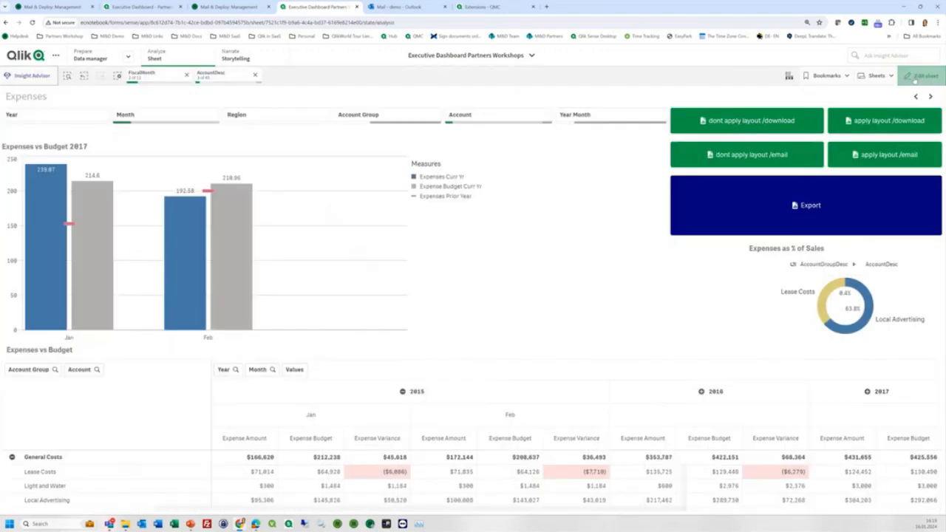
left_click(747, 120)
left_click(414, 303)
left_click(388, 310)
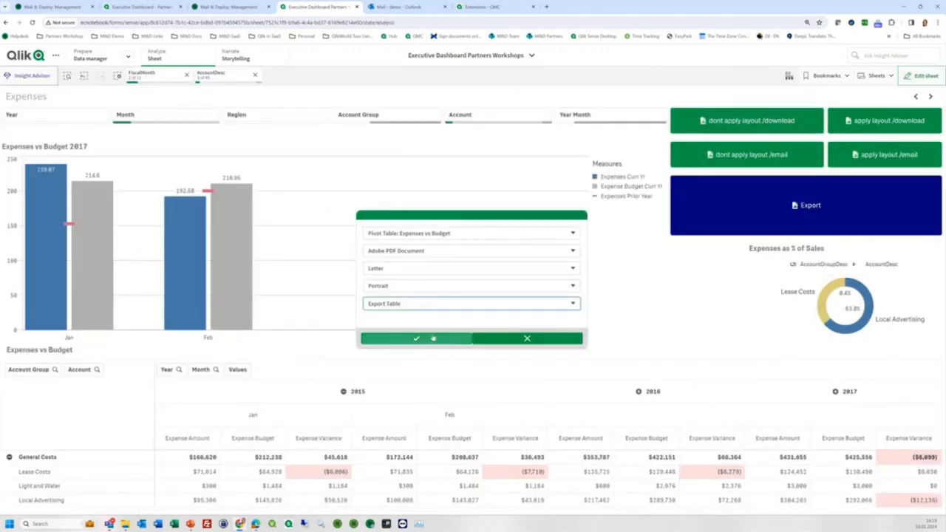
left_click(429, 337)
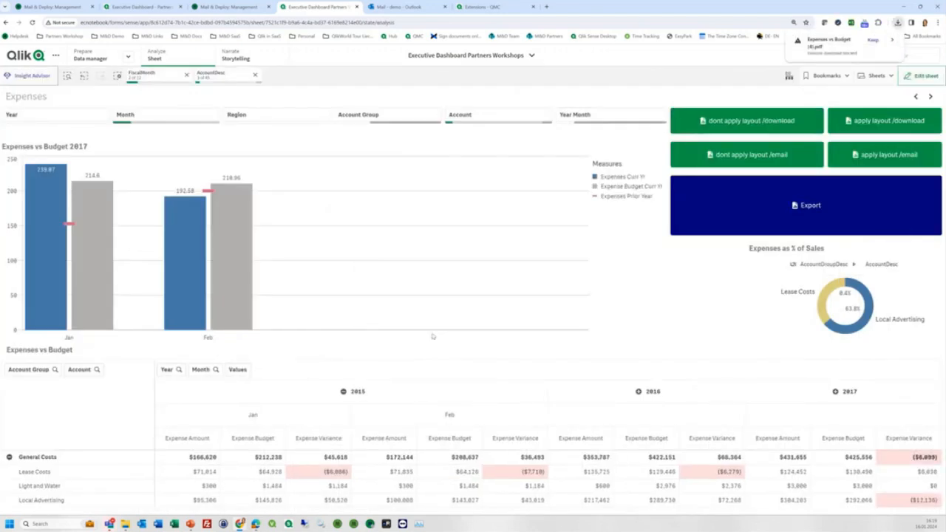
- Open the downloaded Expenses vs Budget PDF and move it into a separate window over the sheet for comparison
left_click(828, 43)
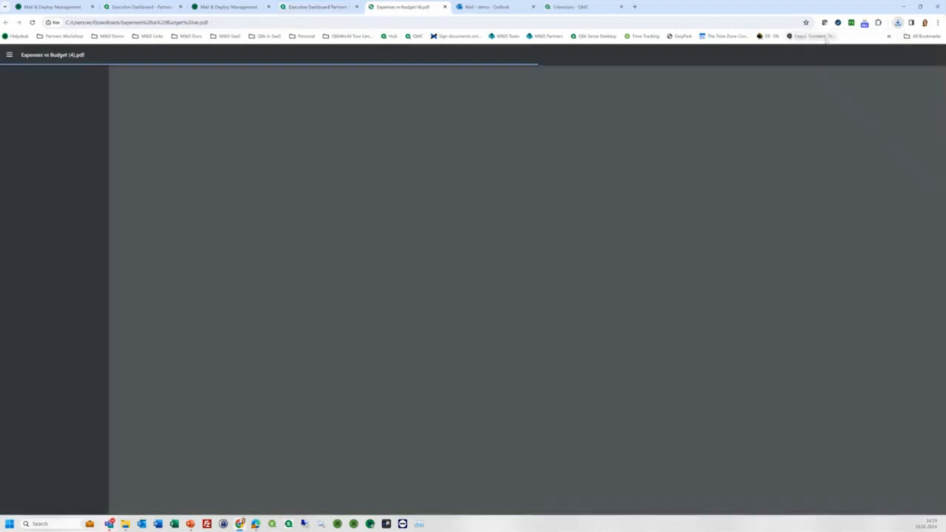
left_click_drag(395, 9, 288, 55)
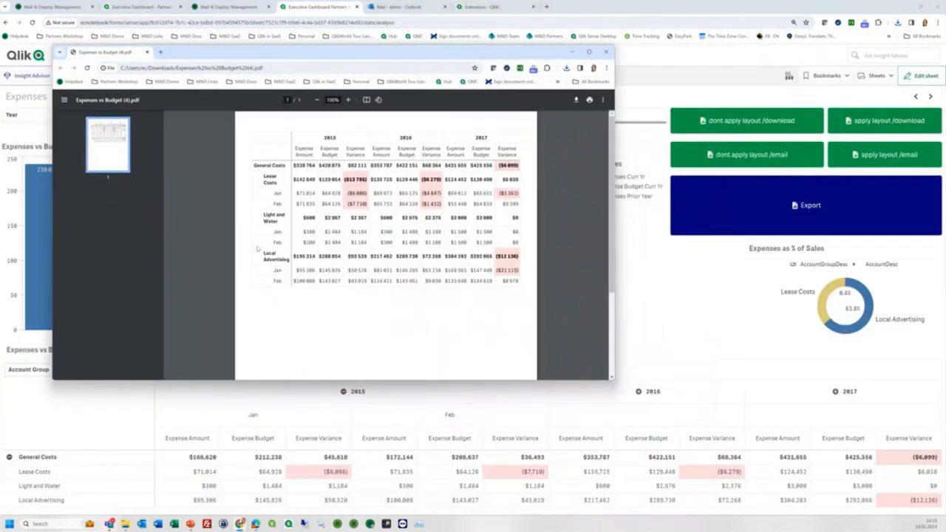
left_click_drag(248, 59, 474, 57)
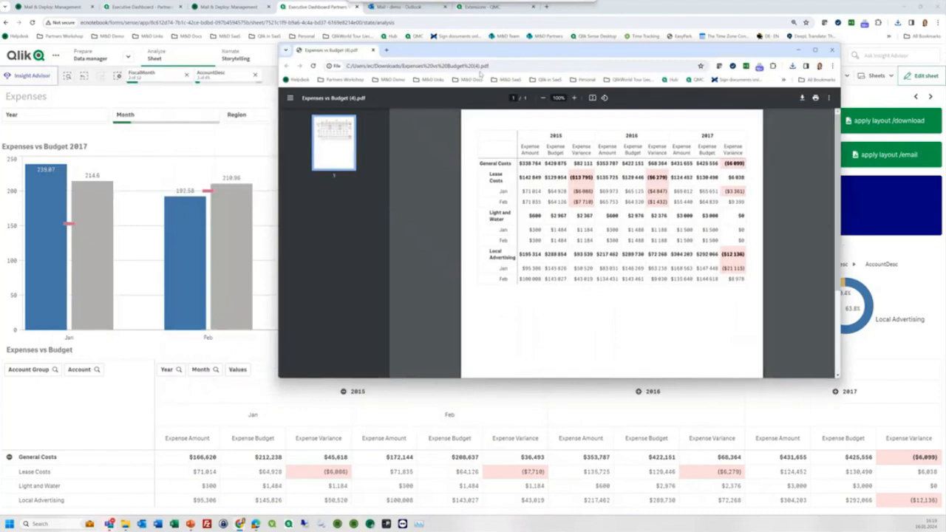
- Inspect the Feb row in the exported PDF, close its window, and check the Apply Custom Layouts setting of the "apply layout /download" exporter
left_click_drag(501, 191, 512, 201)
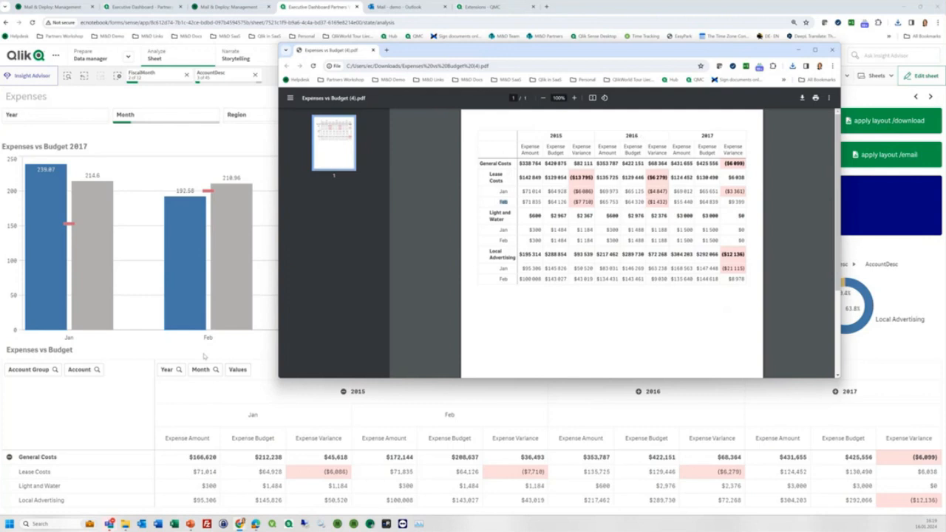
left_click(832, 49)
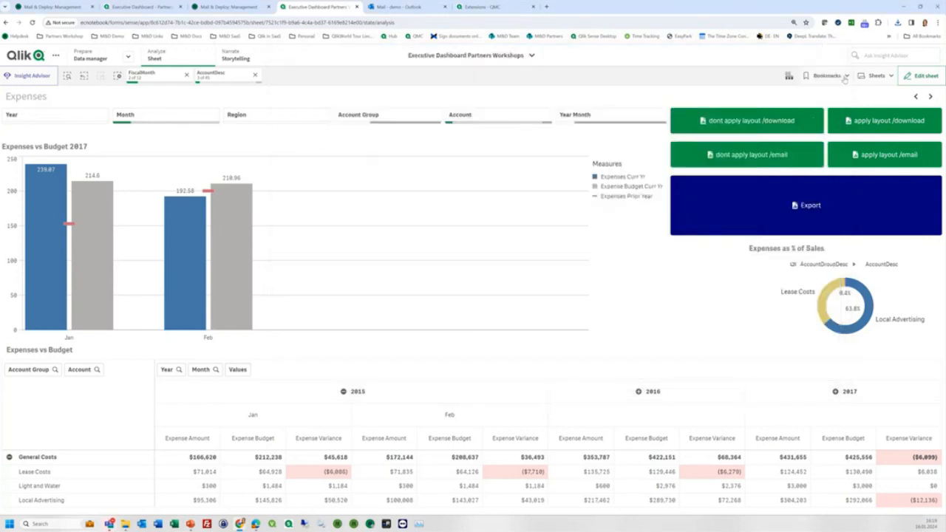
left_click(924, 78)
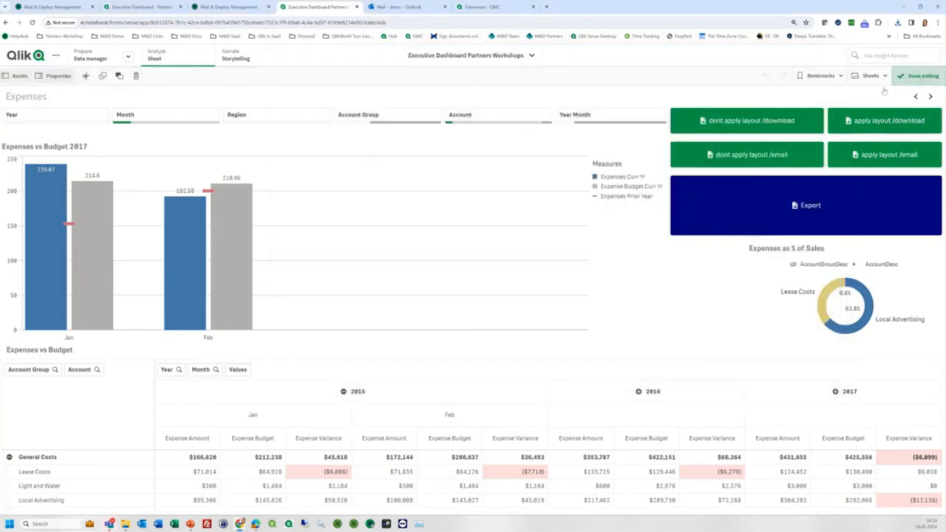
left_click(793, 116)
scroll(887, 414, "down", 10)
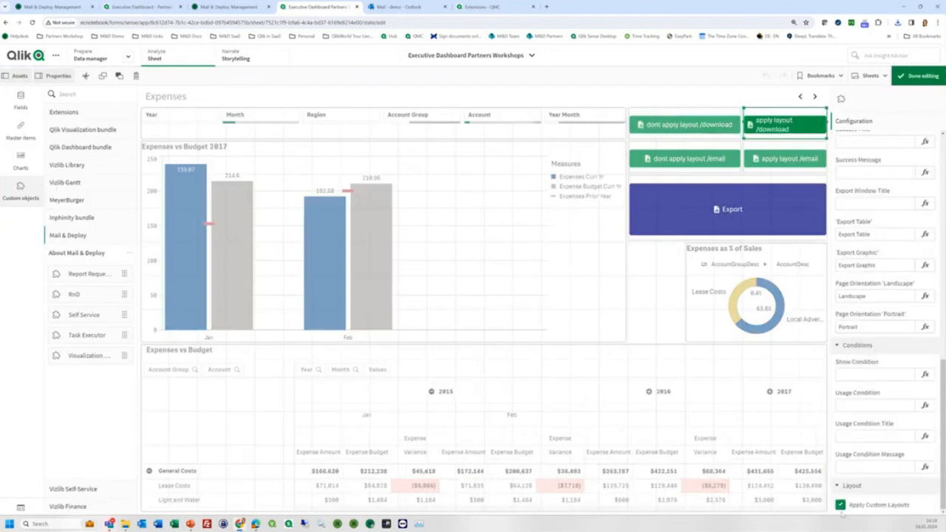
- Finish editing, export the Expenses vs Budget pivot table as a Letter portrait PDF using "apply layout /download", and close the PDF after viewing
left_click(924, 76)
left_click(887, 122)
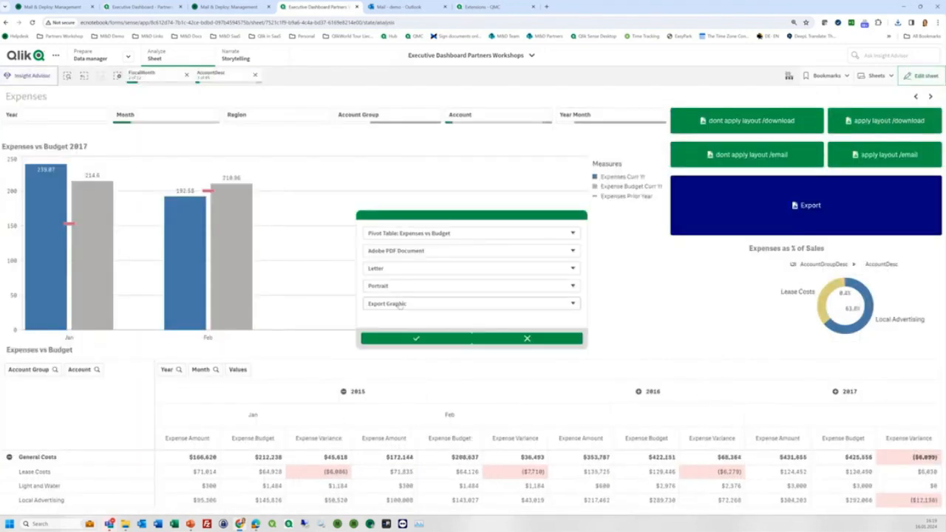
left_click(416, 339)
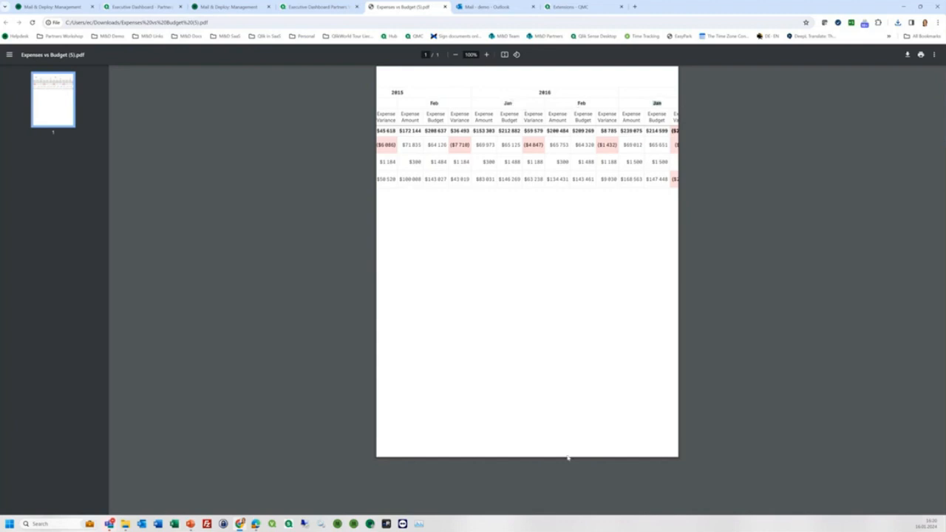
left_click(320, 6)
left_click(445, 7)
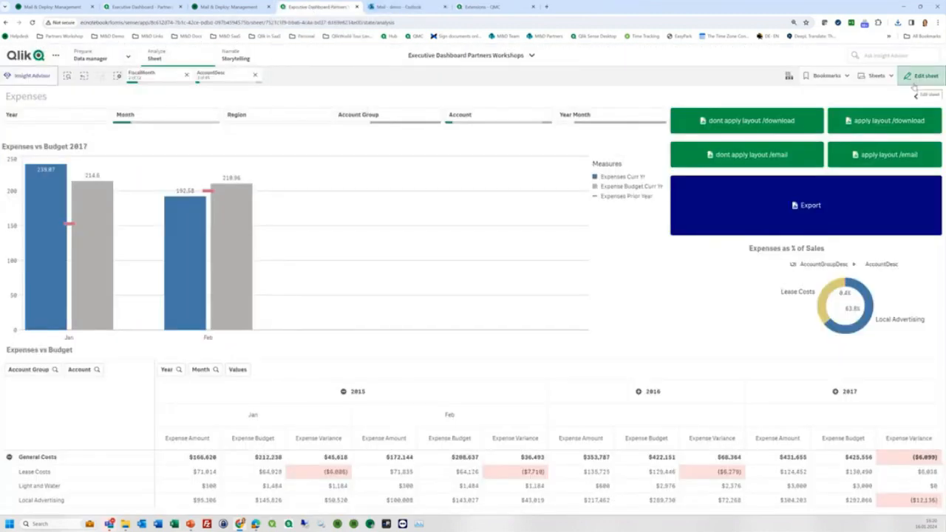
- Edit the sheet to review the "dont apply layout /email" exporter's E-Mail distribution, address, subject and body settings, then finish editing
left_click(921, 76)
left_click(785, 124)
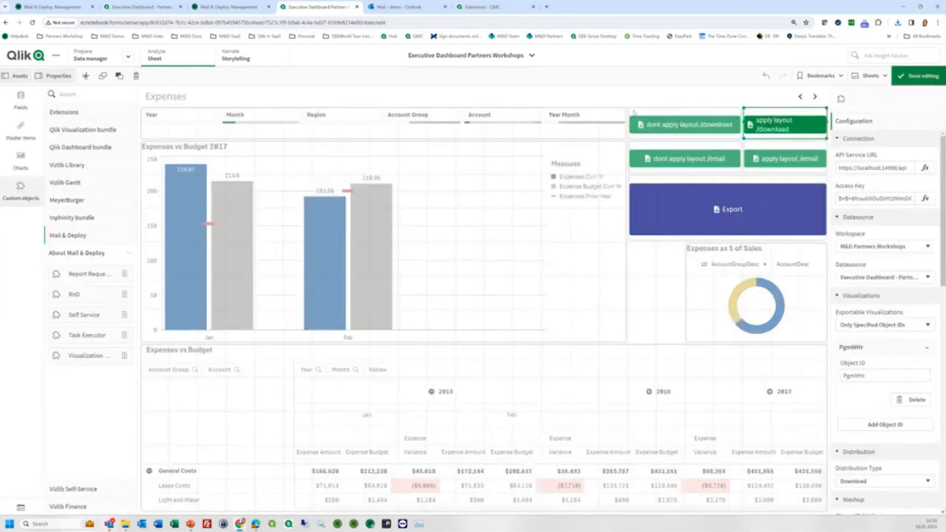
left_click(688, 157)
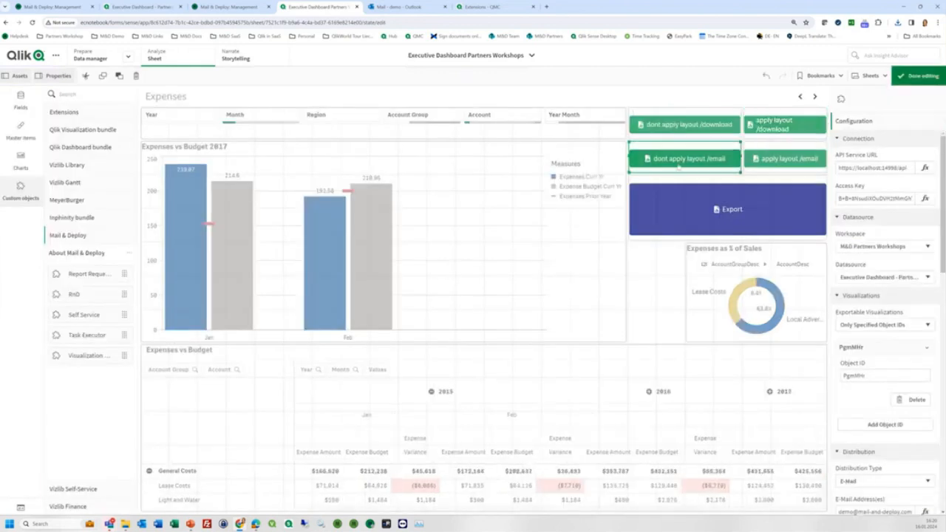
scroll(838, 219, "down", 5)
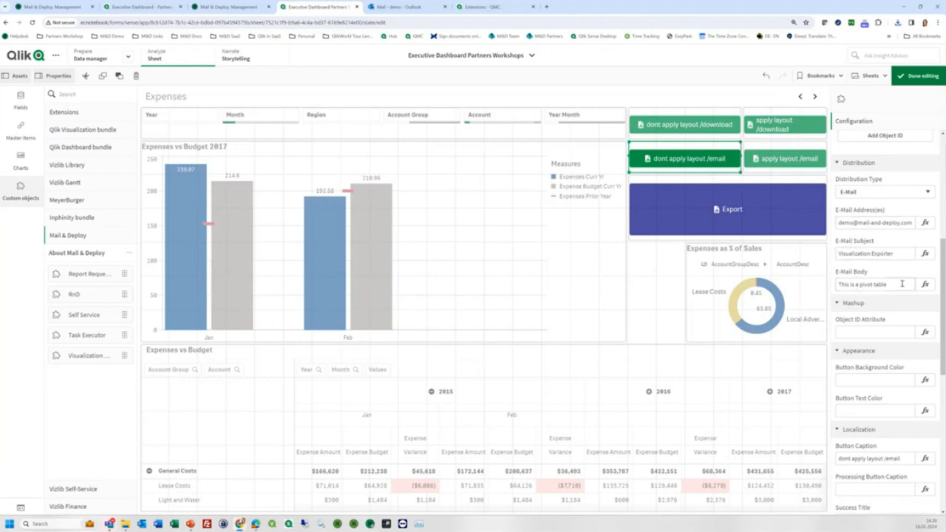
left_click(924, 76)
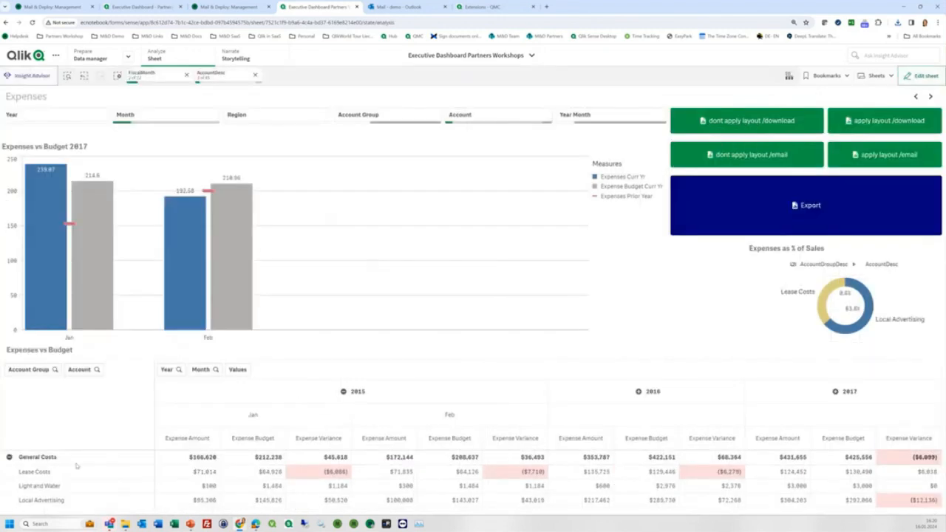
- Filter the Expenses sheet by a range of consecutive Year Month values and confirm the selection
left_click(596, 116)
left_click_drag(620, 184, 621, 213)
left_click(440, 400)
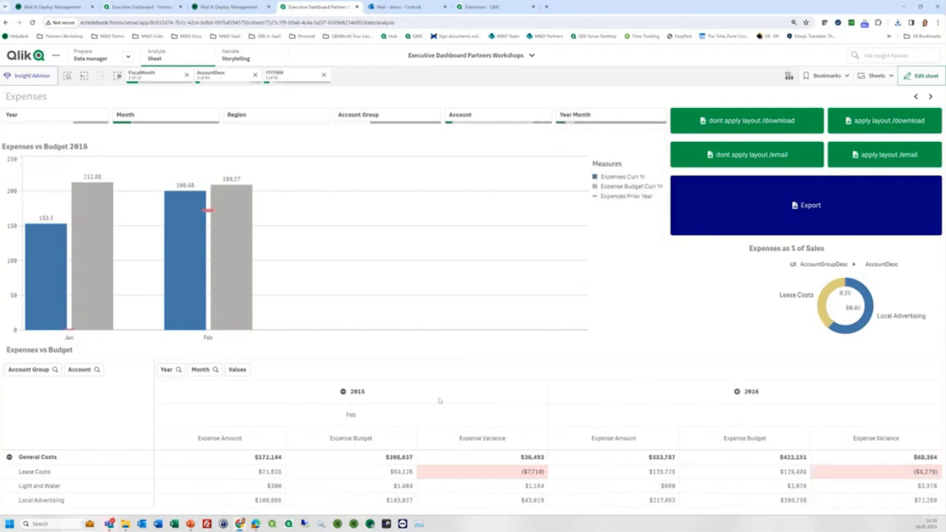
- Send the Expenses vs Budget pivot table through "dont apply layout /email" as a Letter portrait PDF, using Export Table
left_click(741, 155)
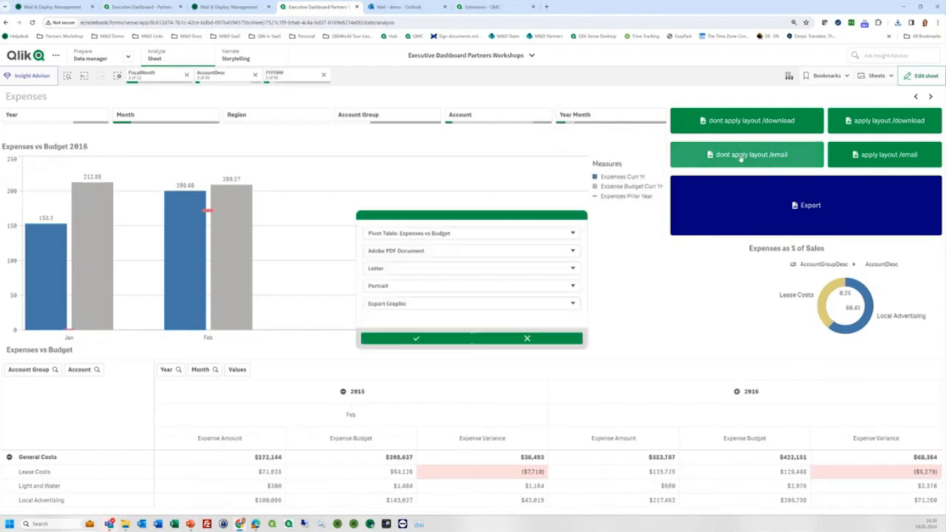
left_click(399, 303)
left_click(398, 314)
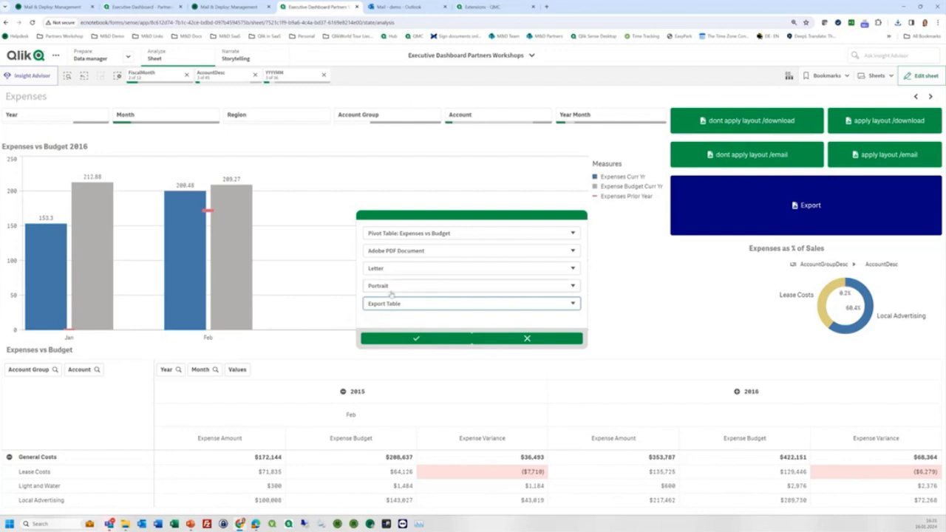
left_click(415, 339)
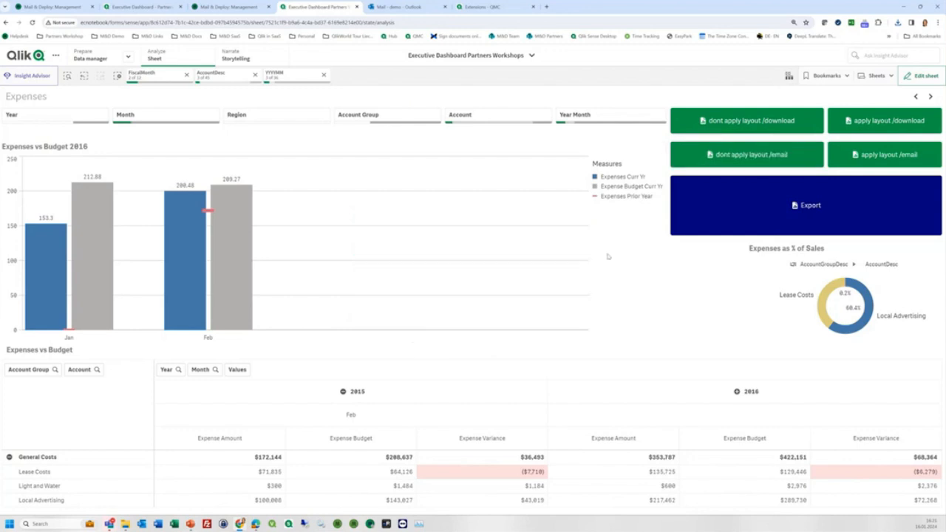
- Switch to Outlook, open the newest Visualization Exporter email, and view its Expenses vs Budget.pdf attachment
key("ctrl+Tab")
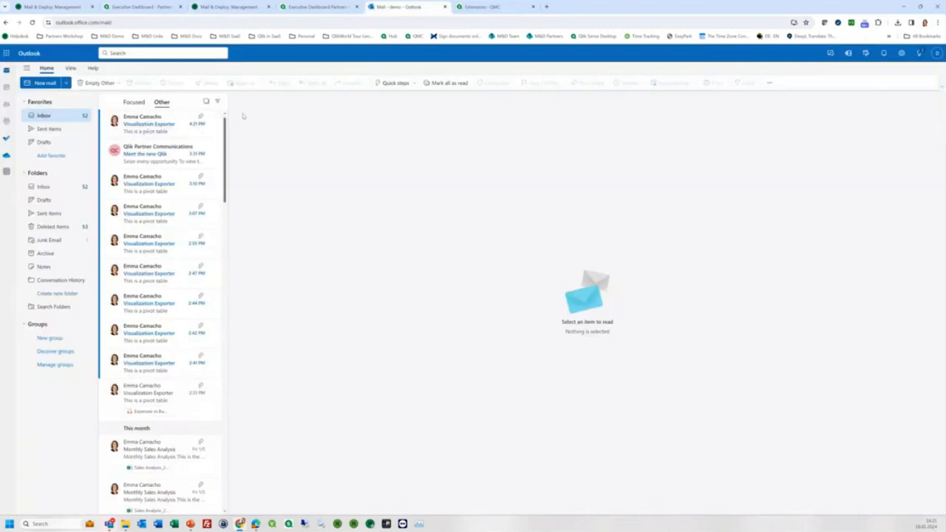
left_click(159, 124)
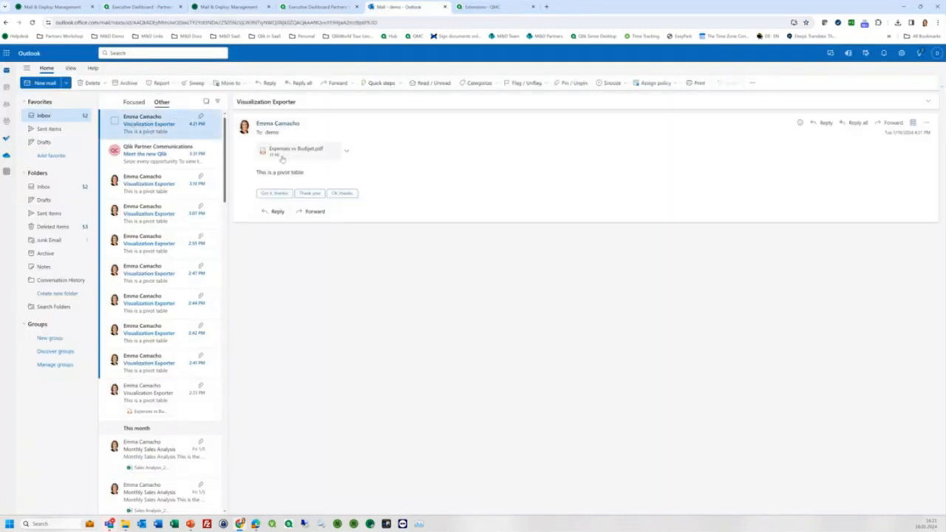
left_click(282, 151)
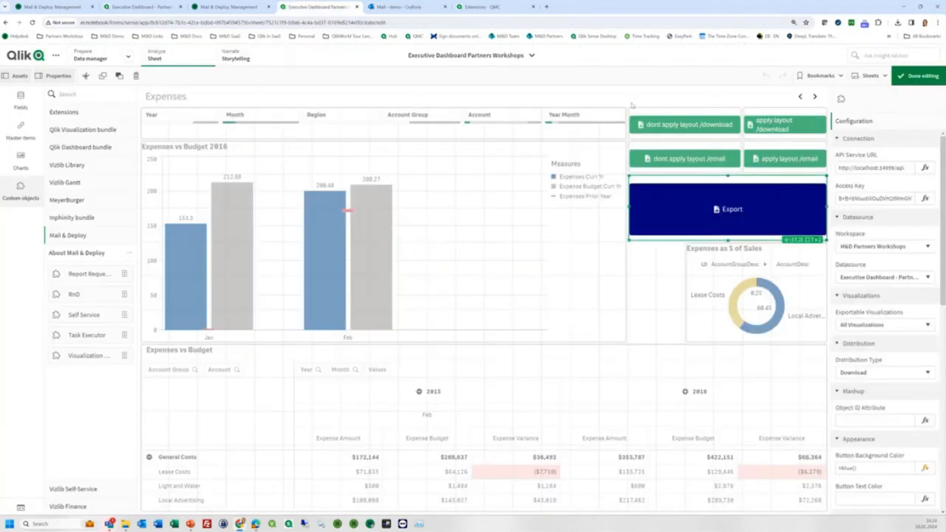
- Finish editing the sheet and filter the Region field to Africa
left_click(919, 79)
left_click(294, 123)
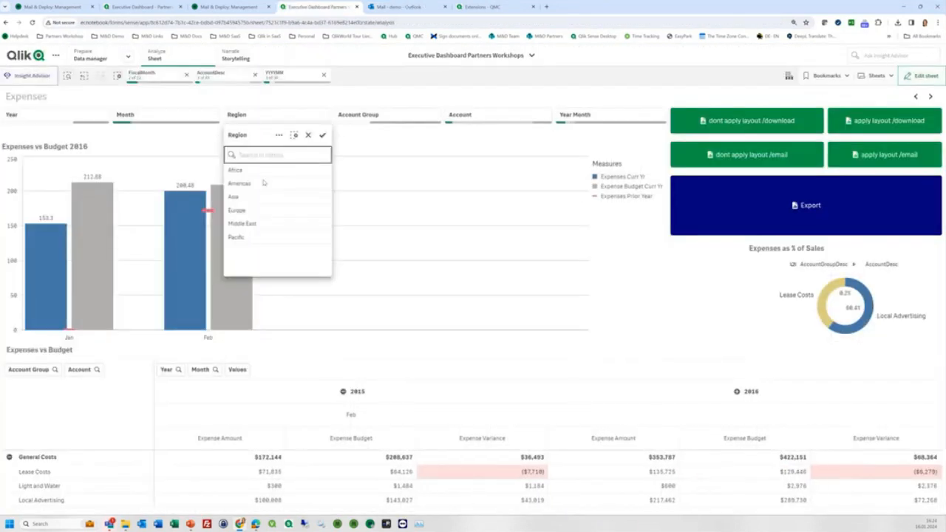
left_click(273, 167)
left_click(325, 134)
- Open the Export dialog, choose Pivot Table: Expenses vs Budget, and examine the available file formats
left_click(822, 204)
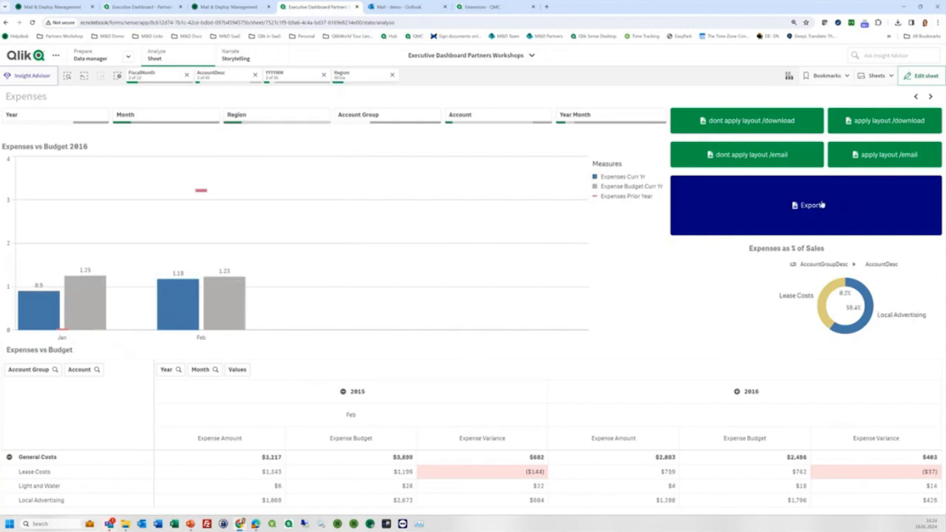
left_click(402, 242)
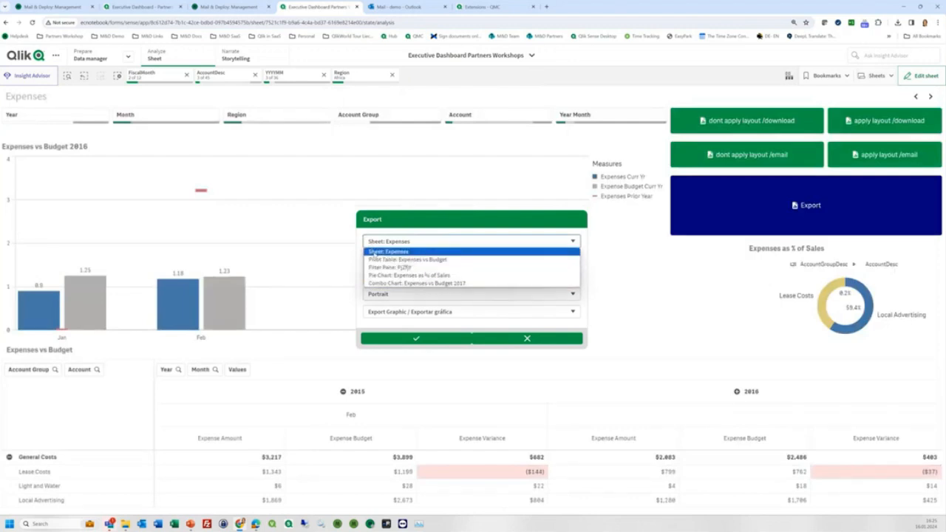
left_click(377, 261)
left_click(411, 260)
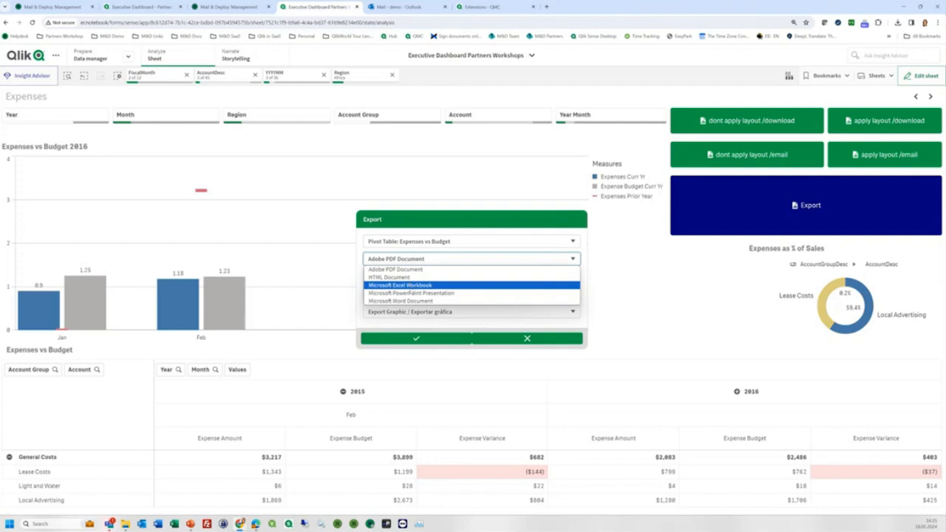
- Open the M&D Qlik Cloud QMC bookmark in a new browser tab and show the tenant's Extensions
key("ctrl+t")
left_click(267, 36)
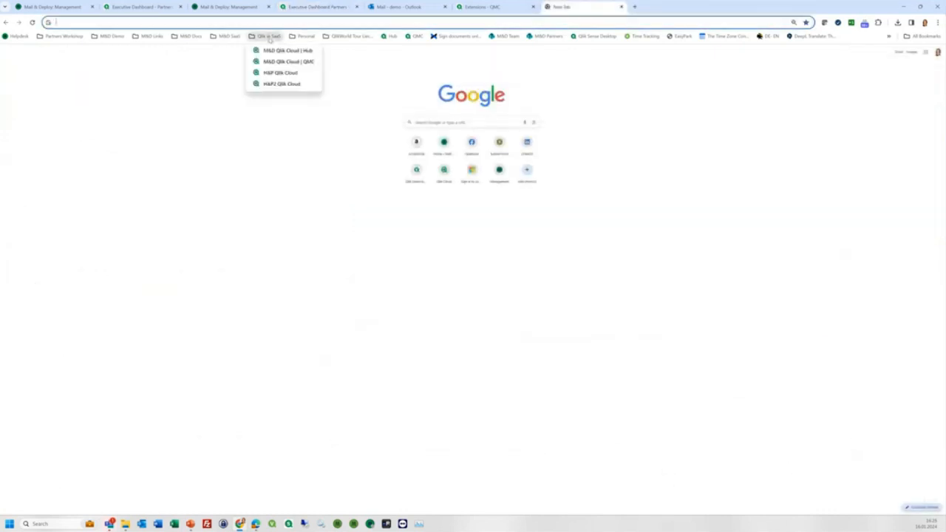
left_click(275, 62)
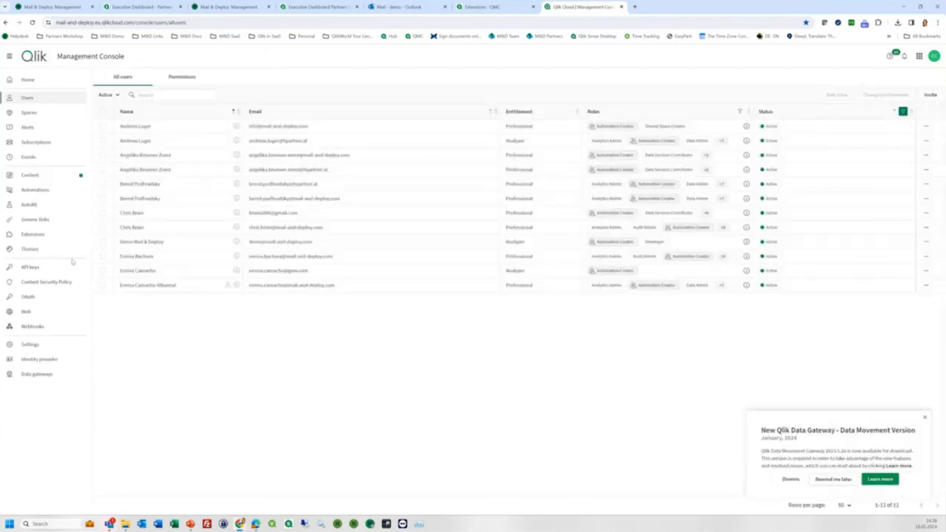
left_click(58, 238)
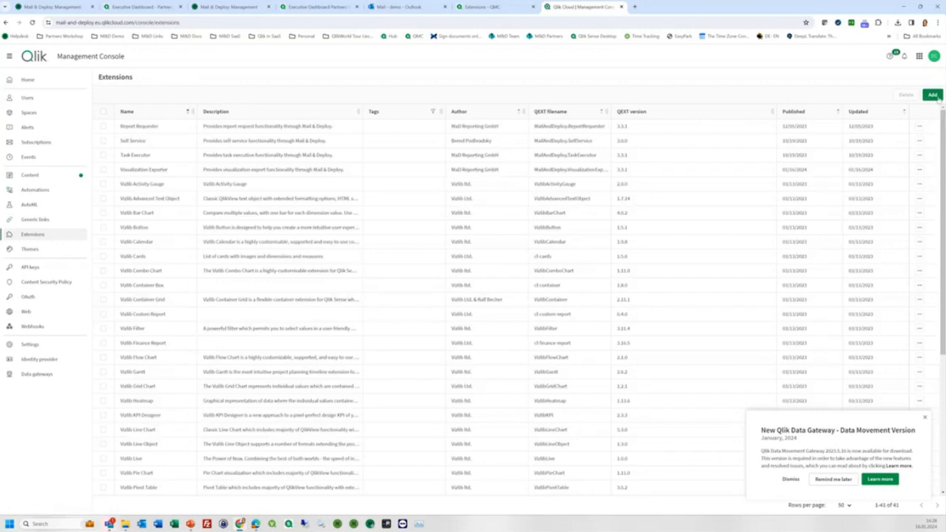
- Start adding an extension, check the folder path of the Mail & Deploy extension zip files, and cancel the upload
left_click(934, 95)
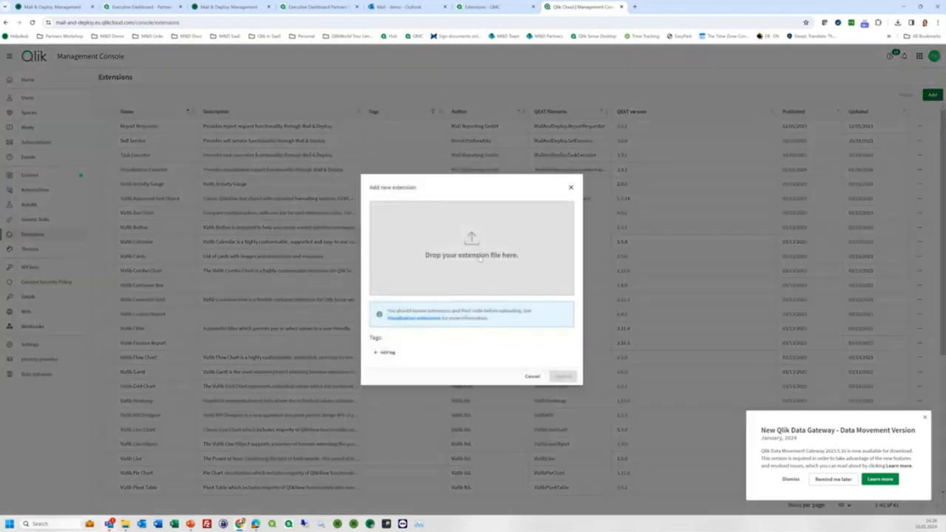
left_click(479, 246)
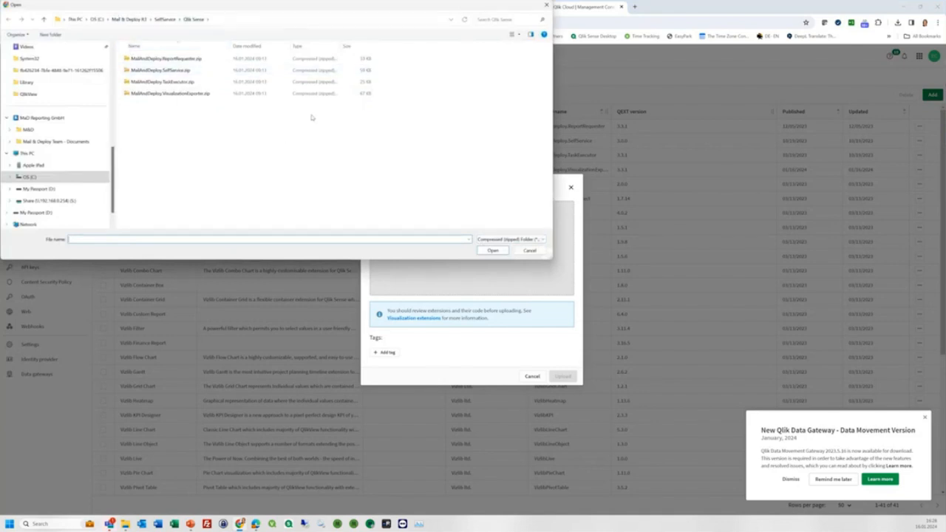
left_click(227, 19)
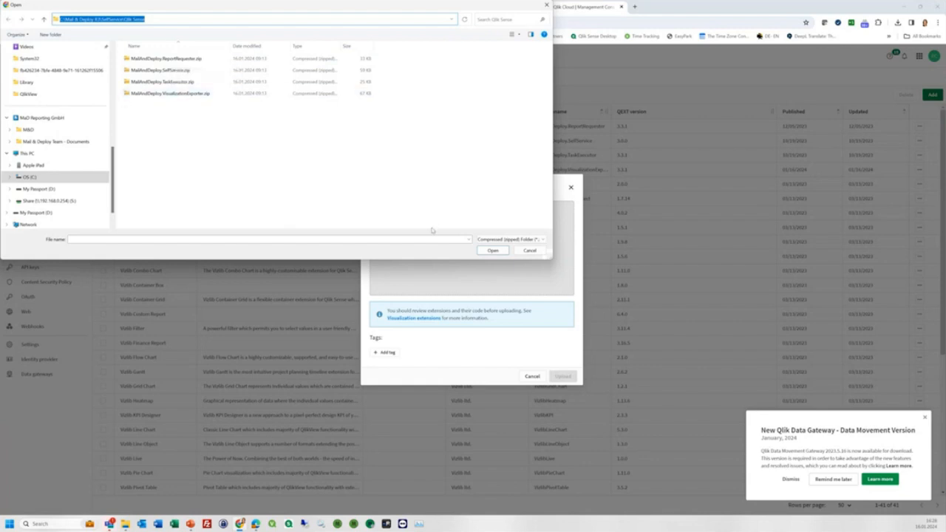
left_click(530, 251)
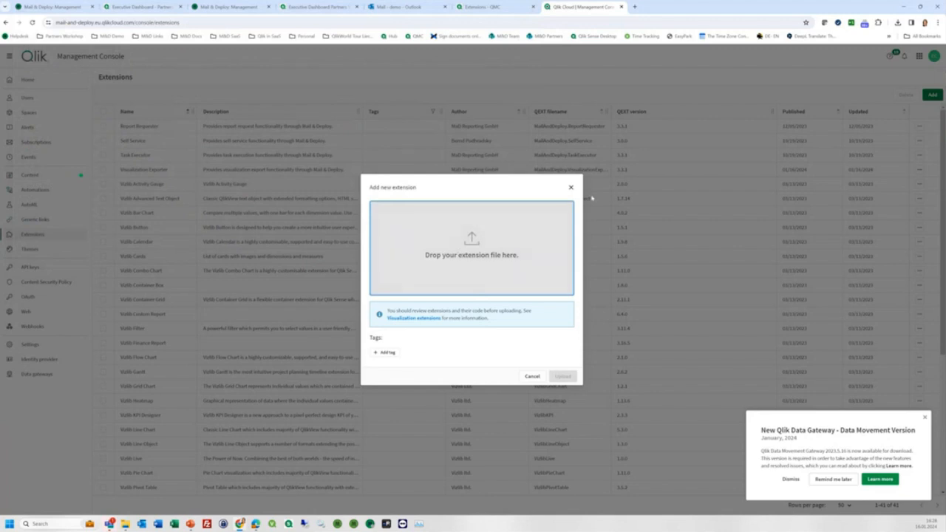
left_click(570, 188)
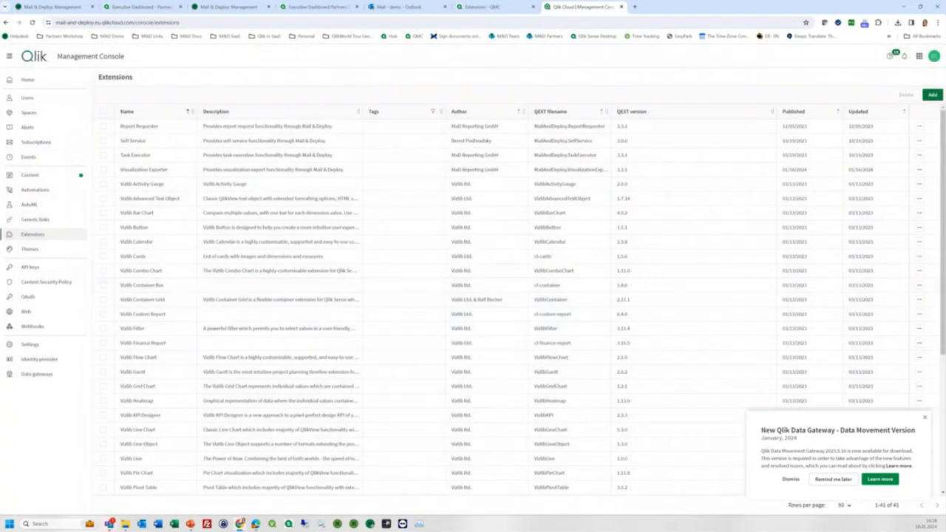
- Edit the M&D entry in the Content Security Policy and enter mail.server.com as its origin
left_click(34, 286)
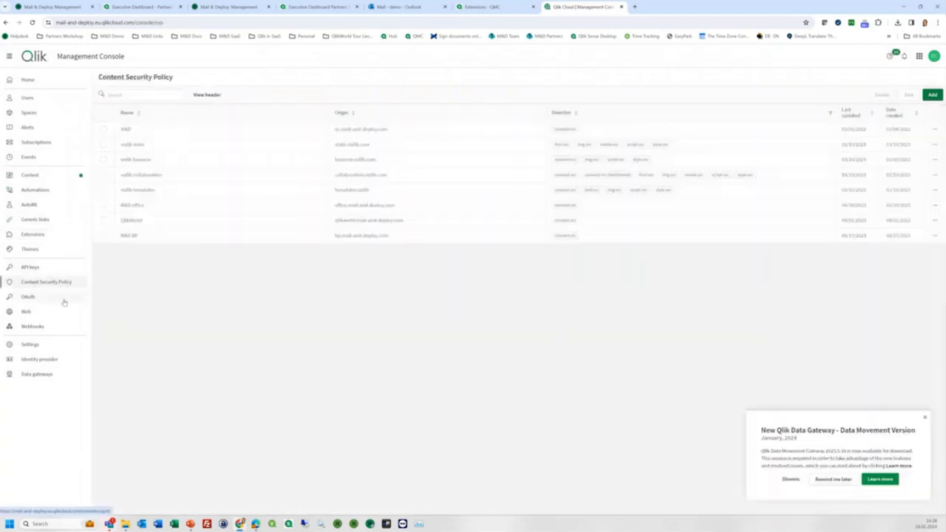
left_click_drag(120, 130, 481, 129)
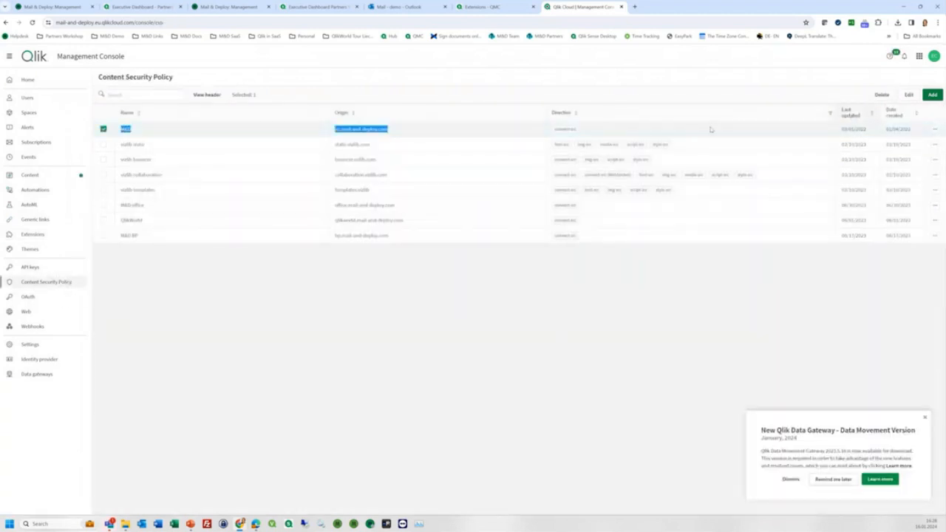
left_click(935, 129)
left_click(904, 123)
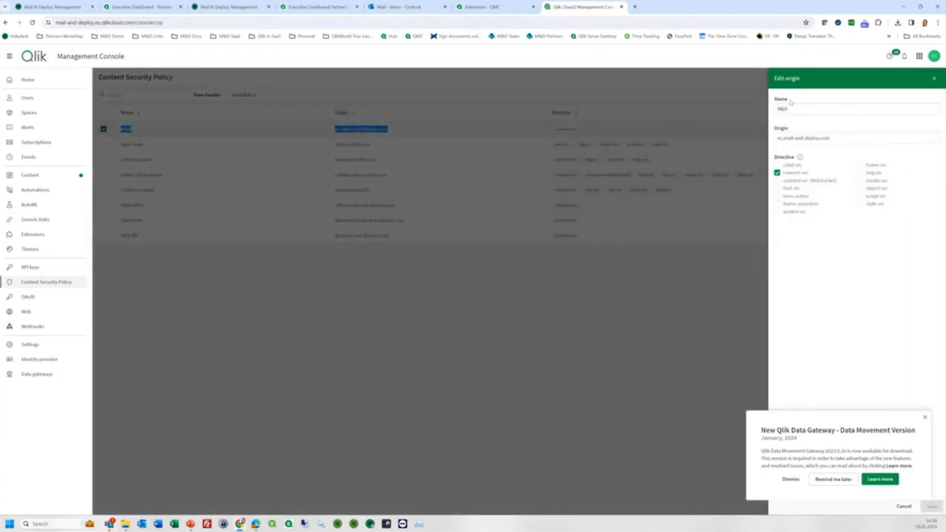
triple_click(854, 138)
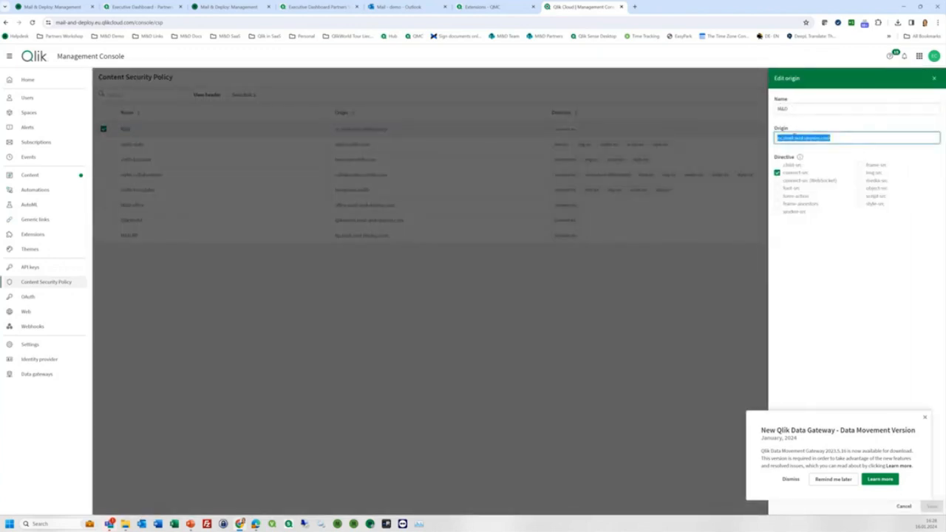
type("mail.amazon")
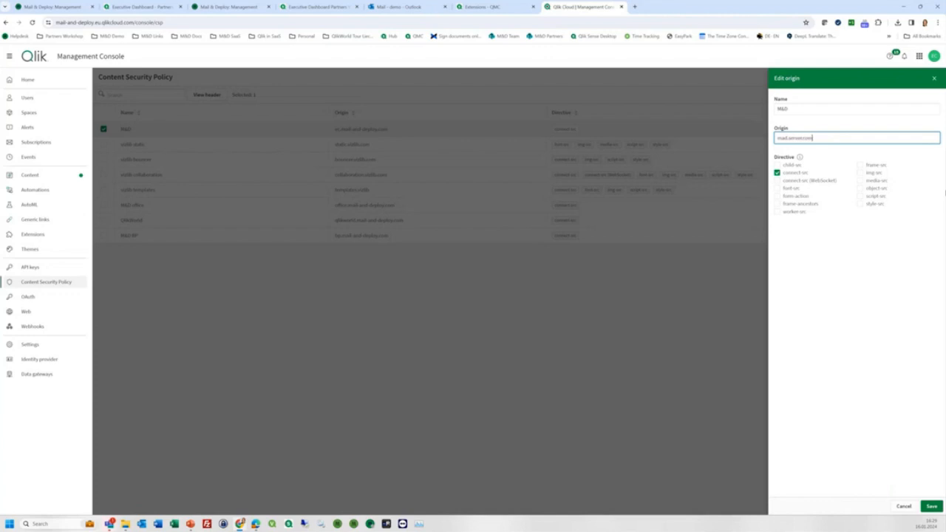